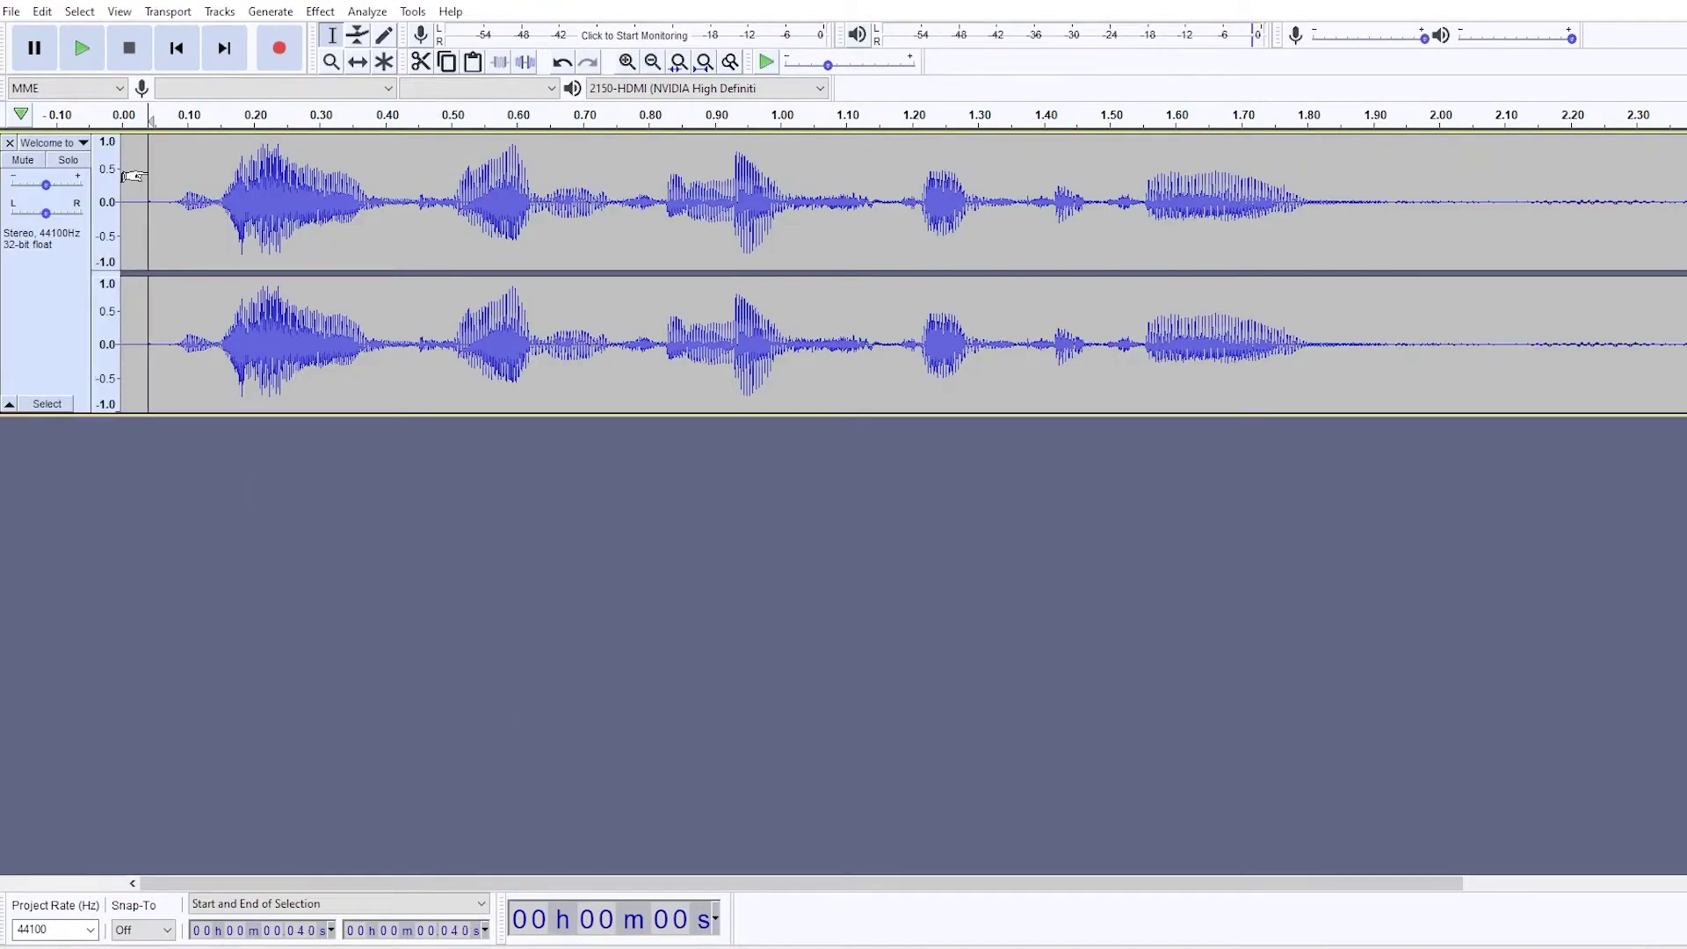
# Preview the speech clip and change the Project Rate from 44100 to 8000 Hz.
pyautogui.press('space')
pyautogui.click(90, 930)
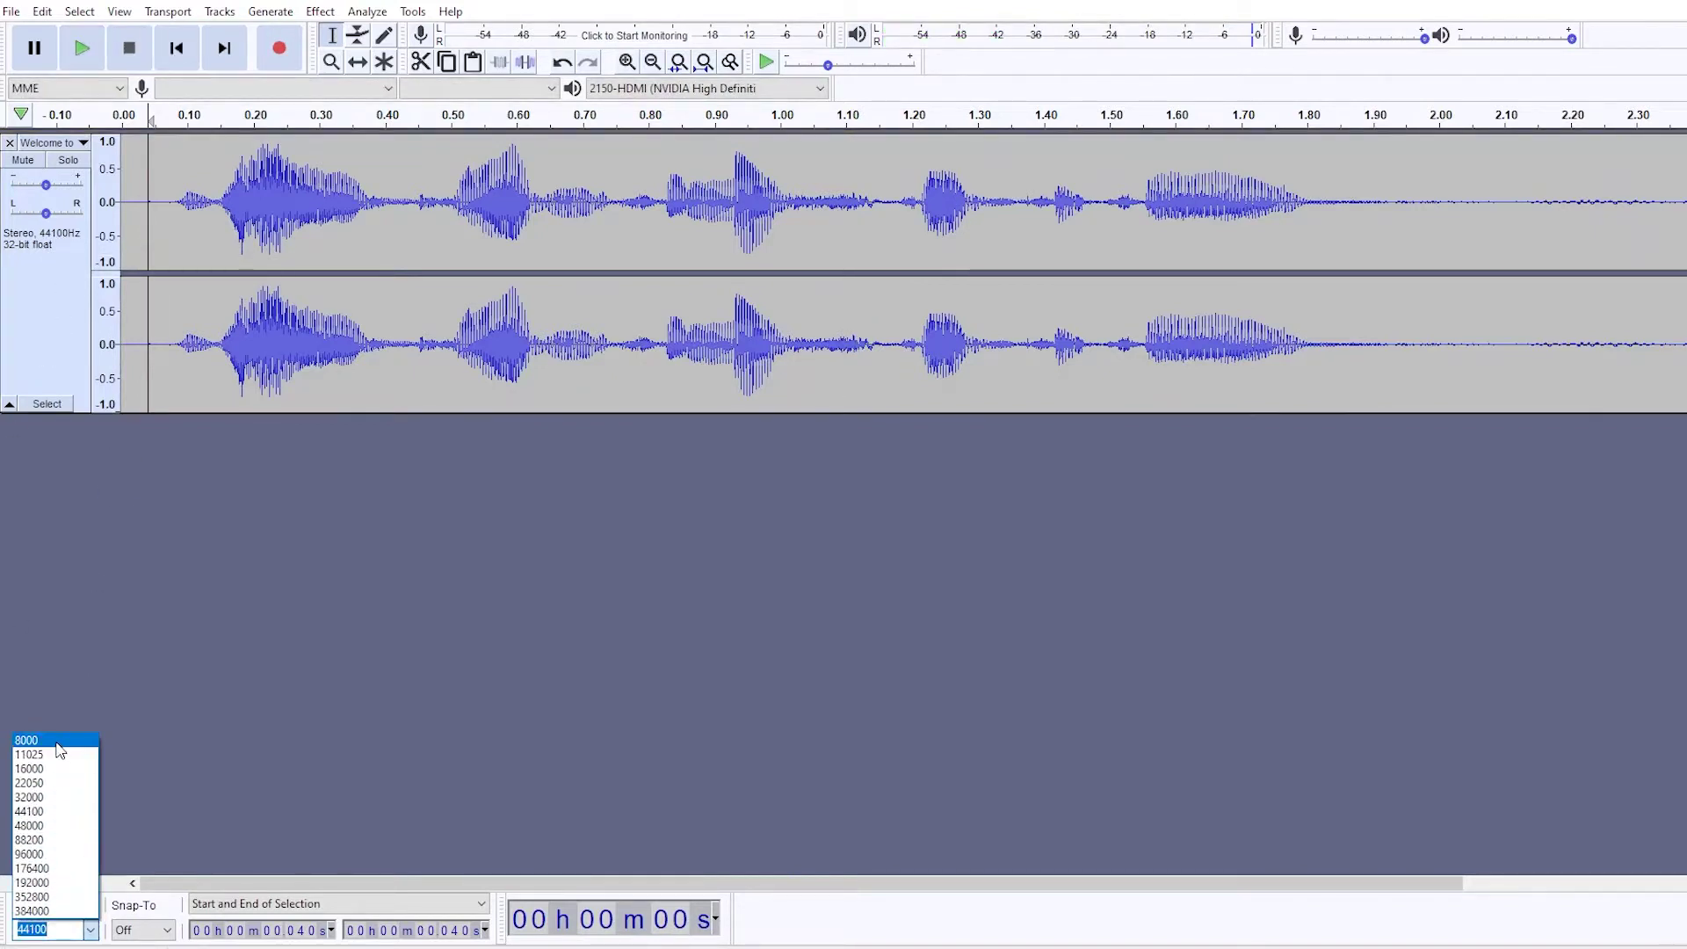
pyautogui.click(56, 743)
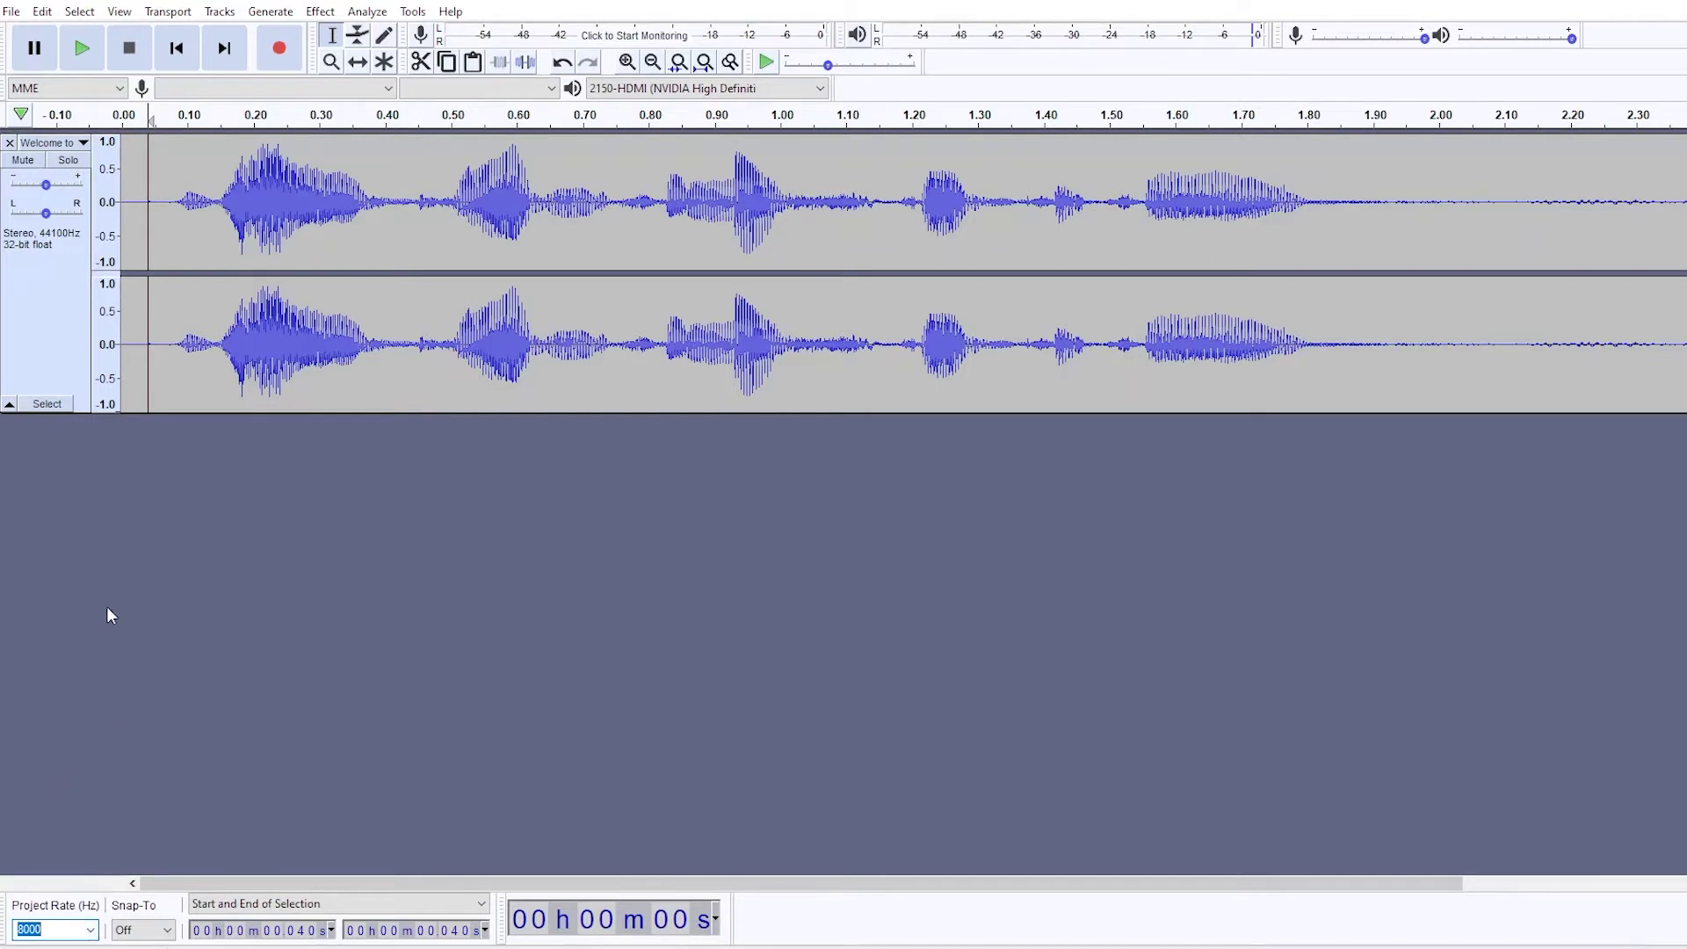
# Split the stereo track to mono, delete the second channel, and play the remaining track.
pyautogui.click(85, 144)
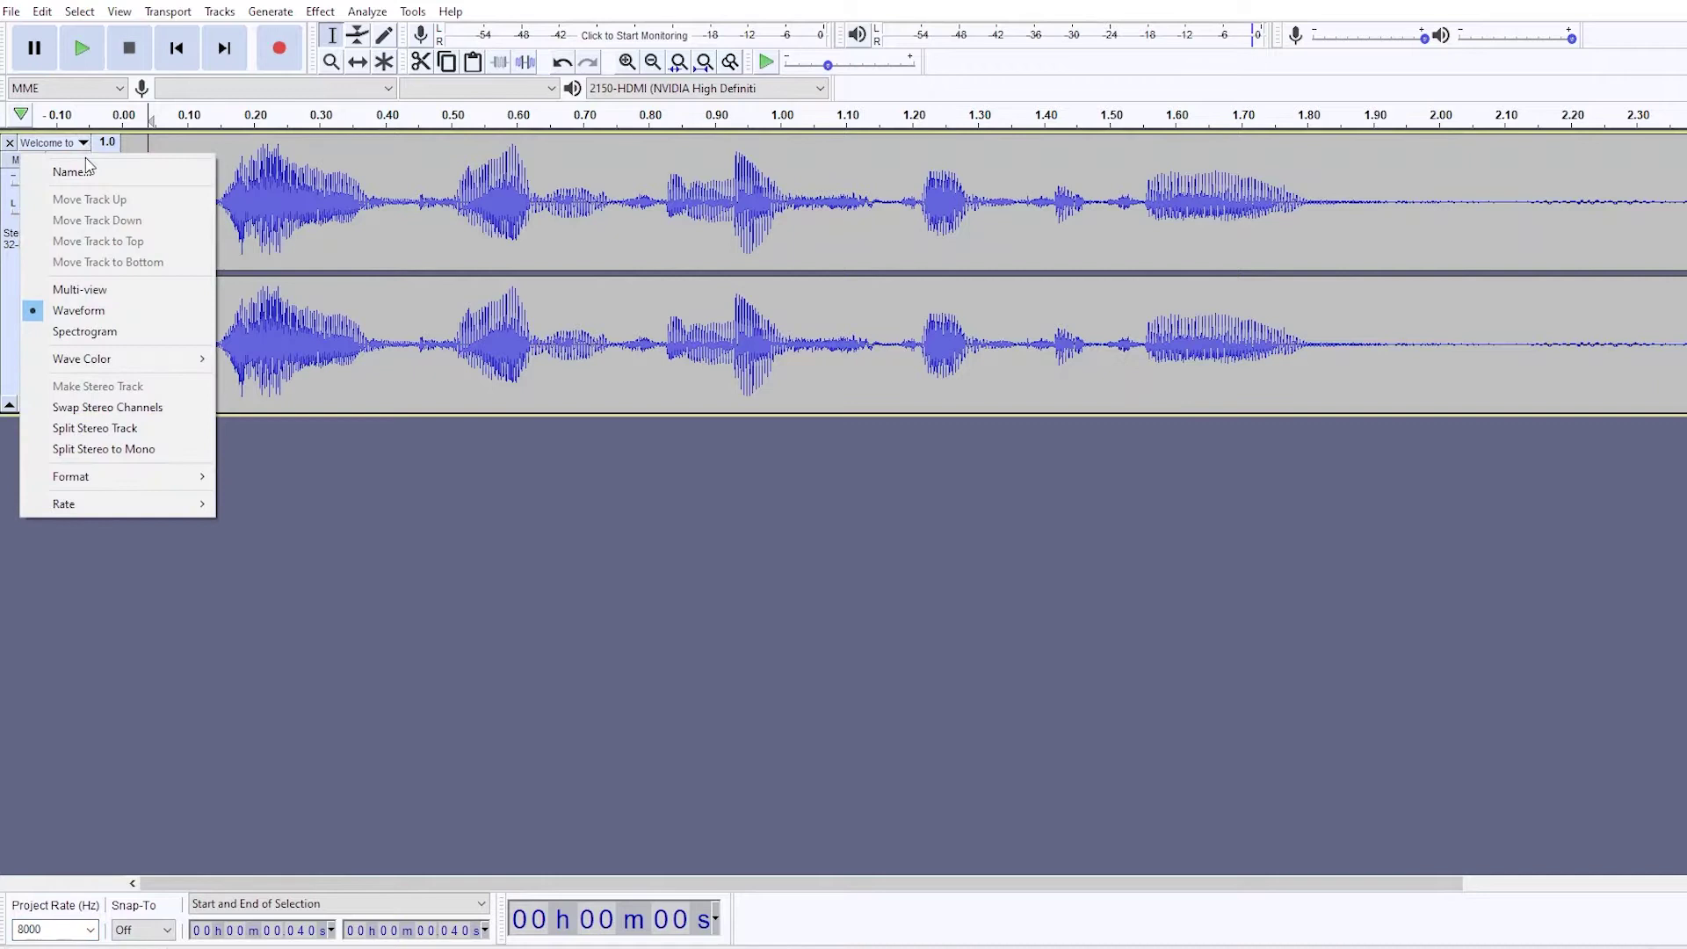
pyautogui.click(156, 448)
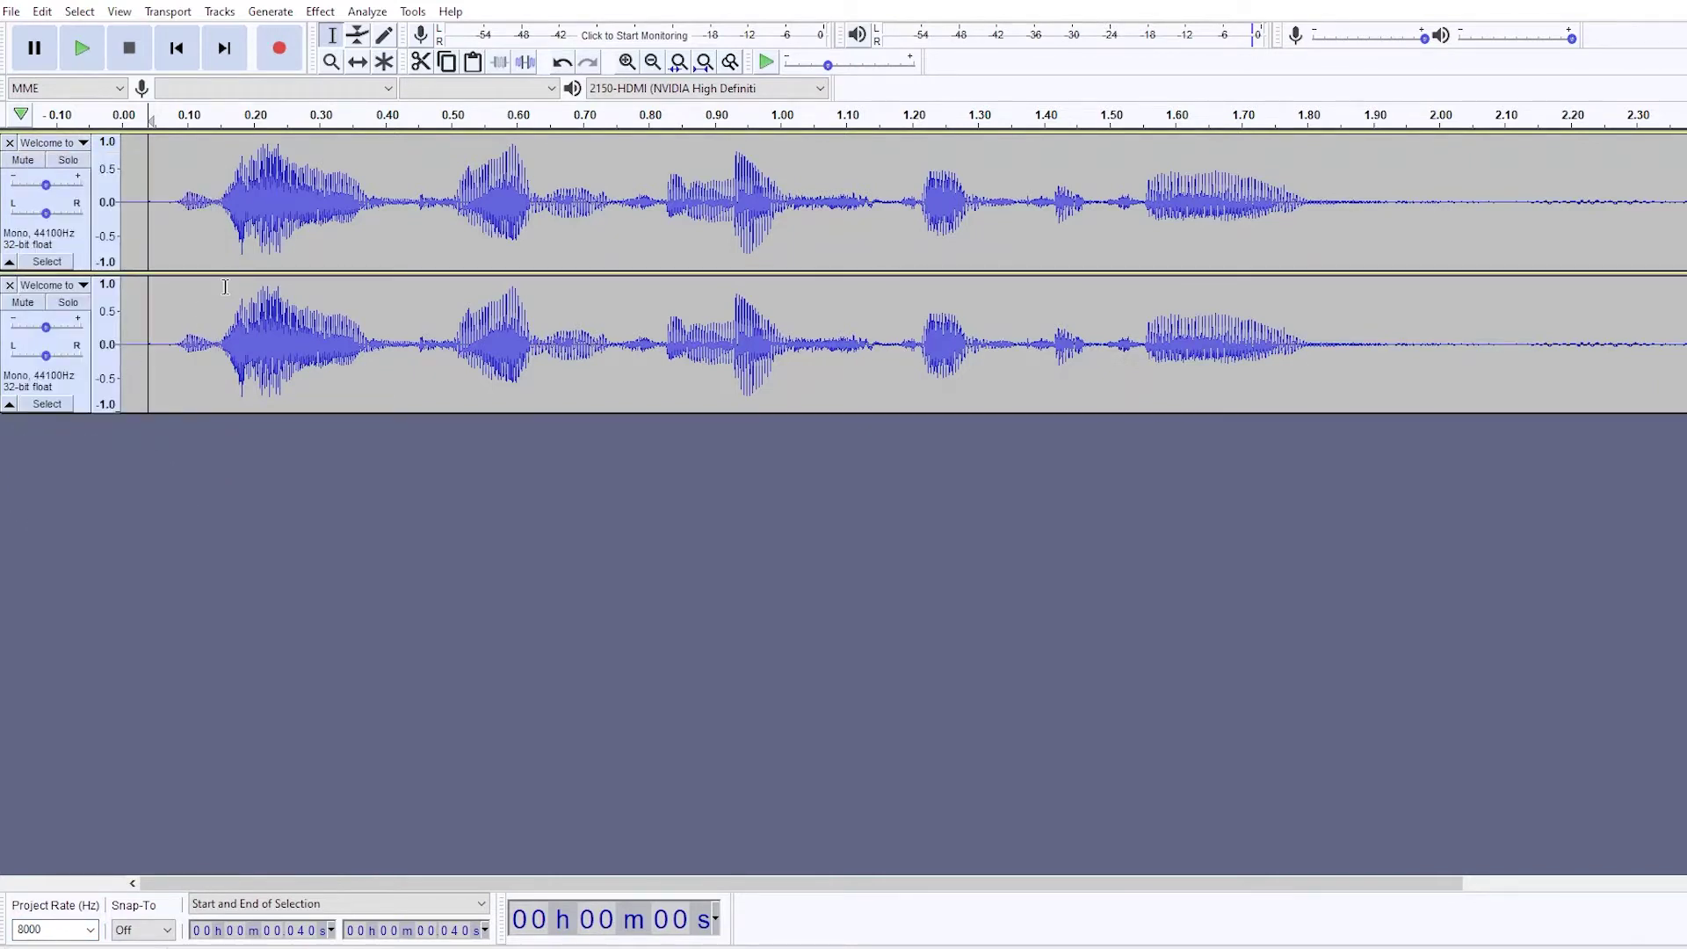
pyautogui.click(9, 286)
pyautogui.press('space')
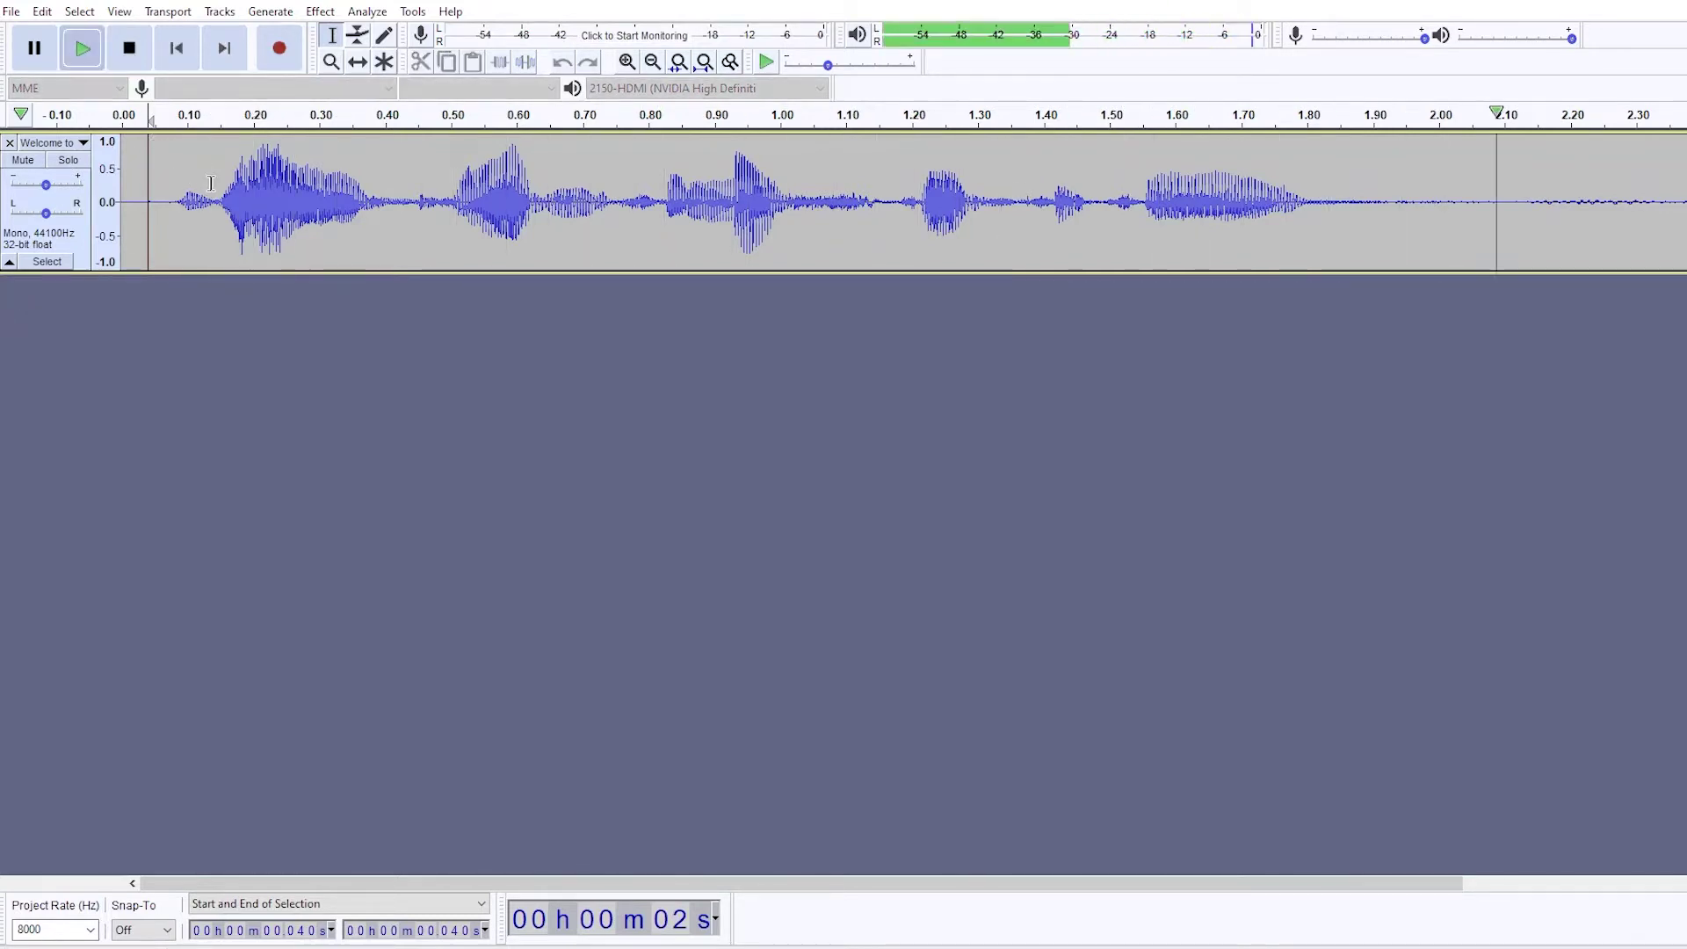
# Export the clip as a Signed 16-bit PCM WAV into the WAV 8K Mono folder.
pyautogui.click(12, 11)
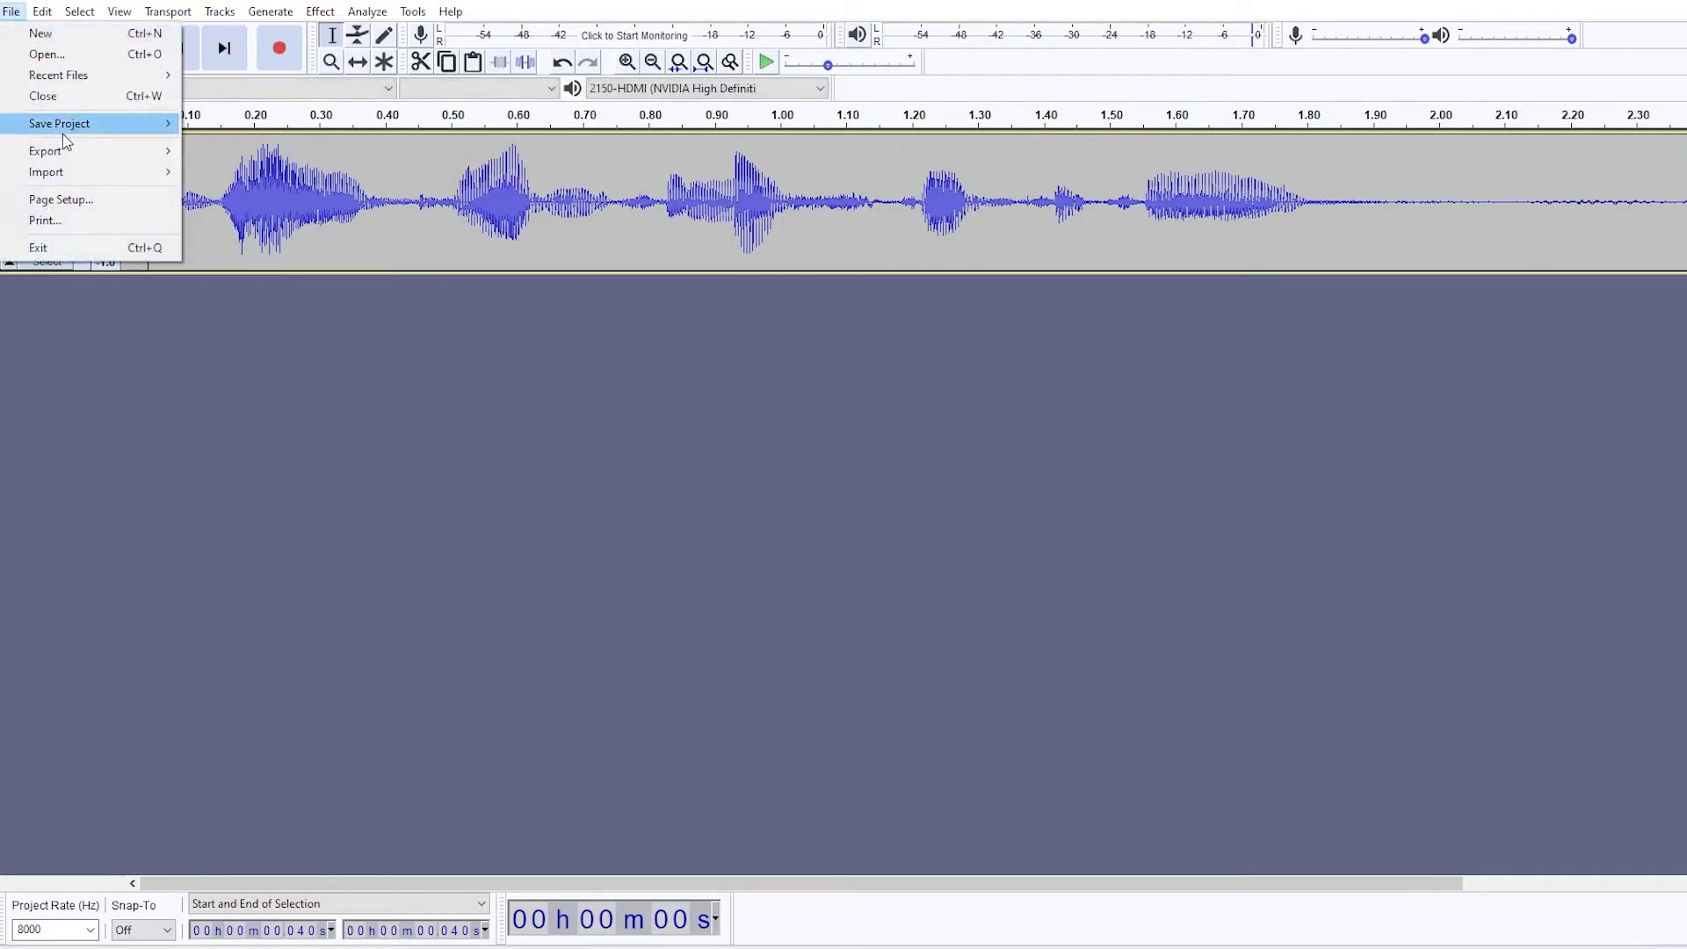
pyautogui.moveTo(71, 151)
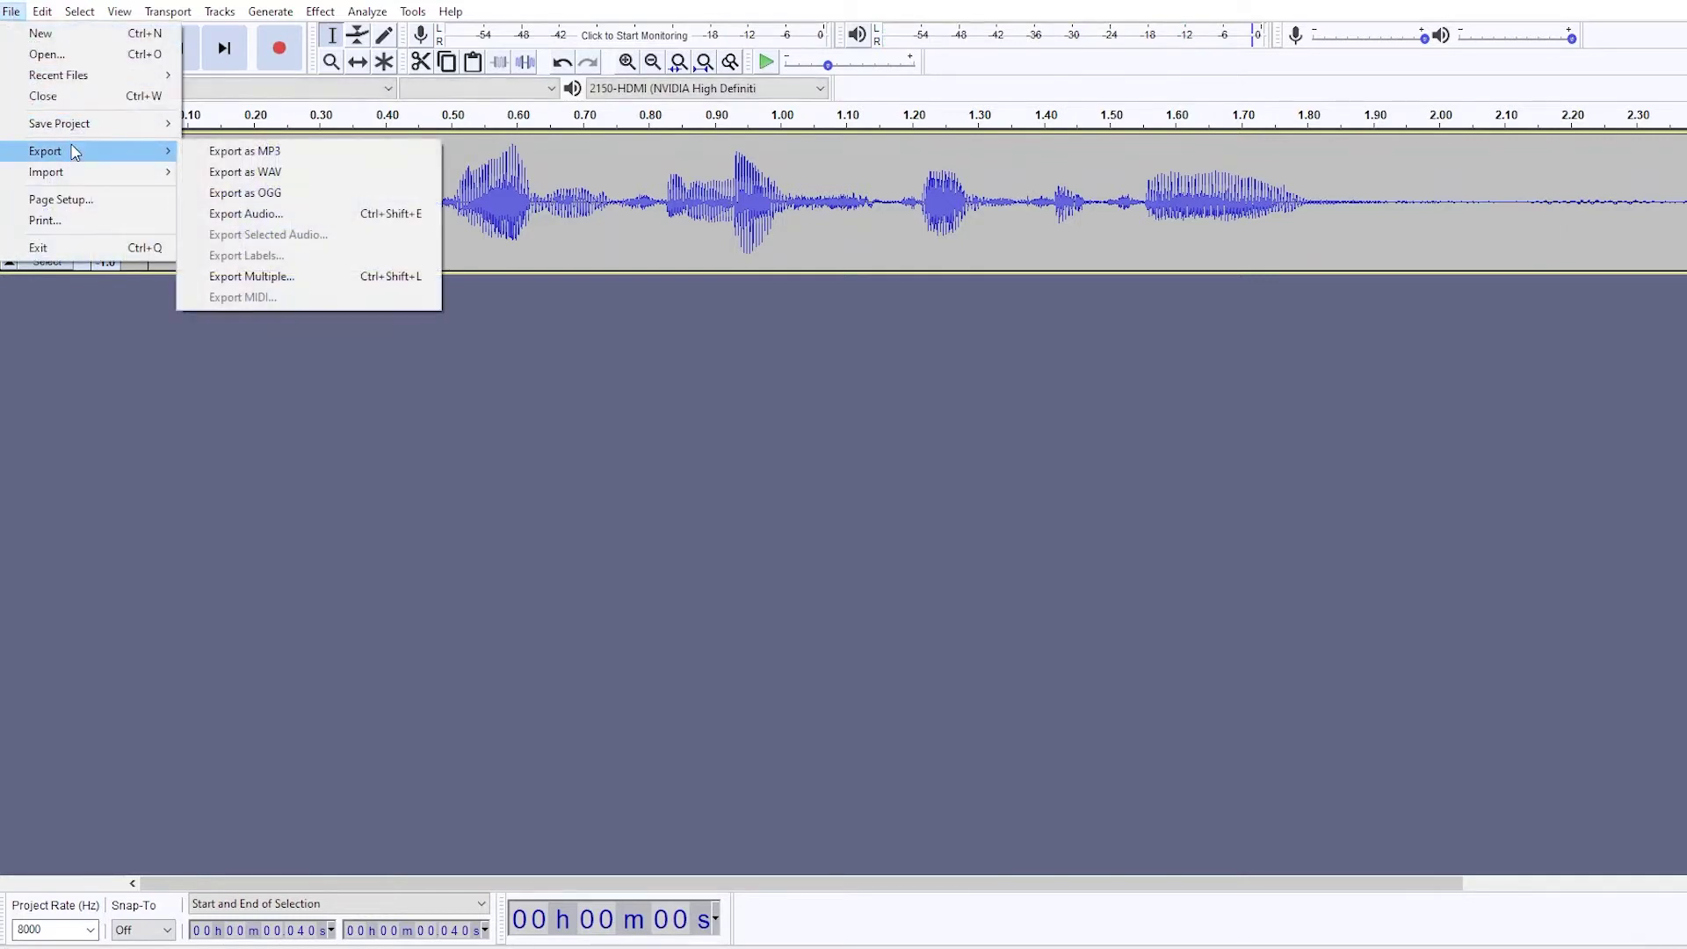
pyautogui.click(309, 173)
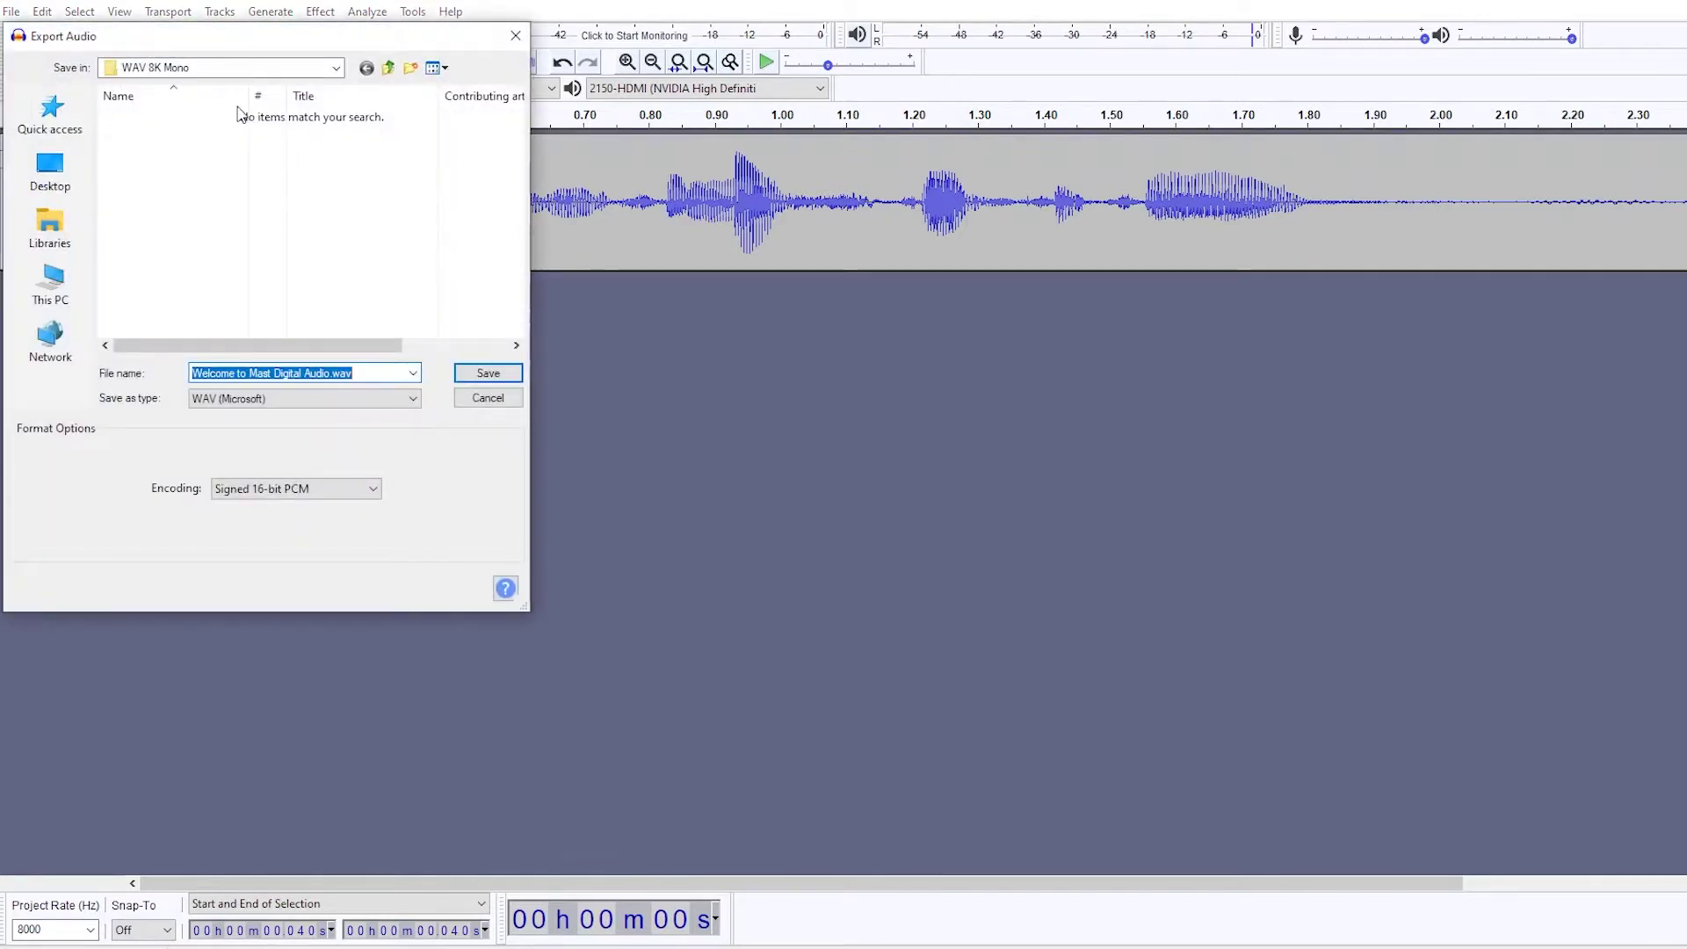
pyautogui.click(488, 373)
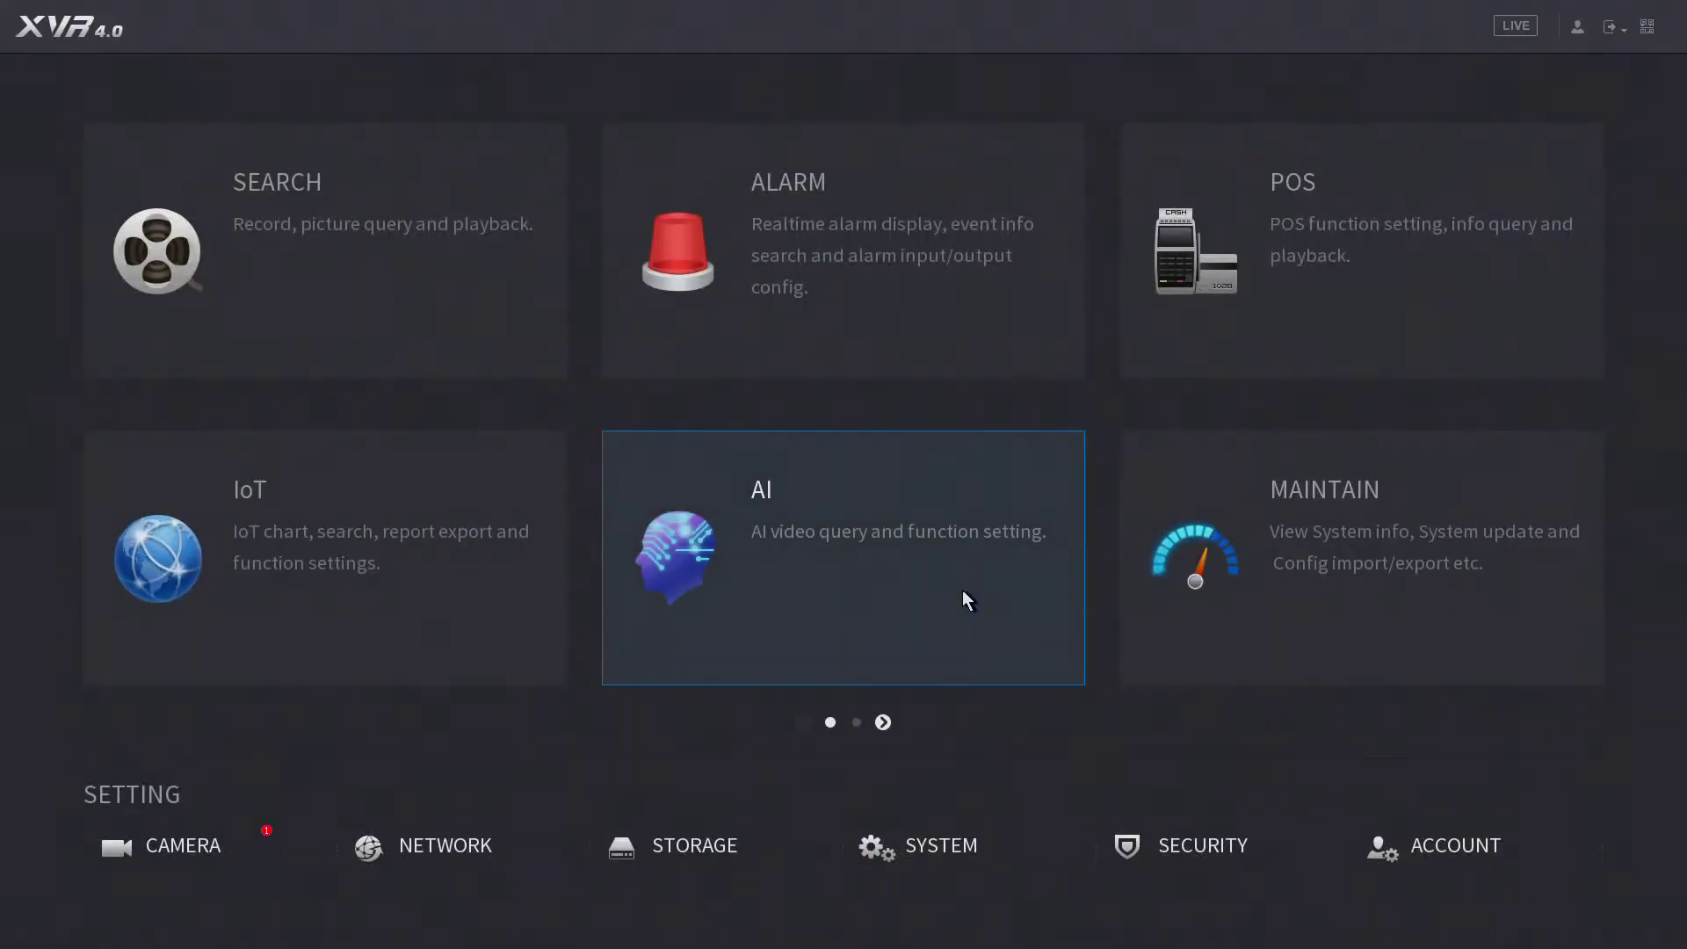
# Go to ALARM > Alarm-out Port and show the Siren tab for Channel 1.
pyautogui.click(797, 283)
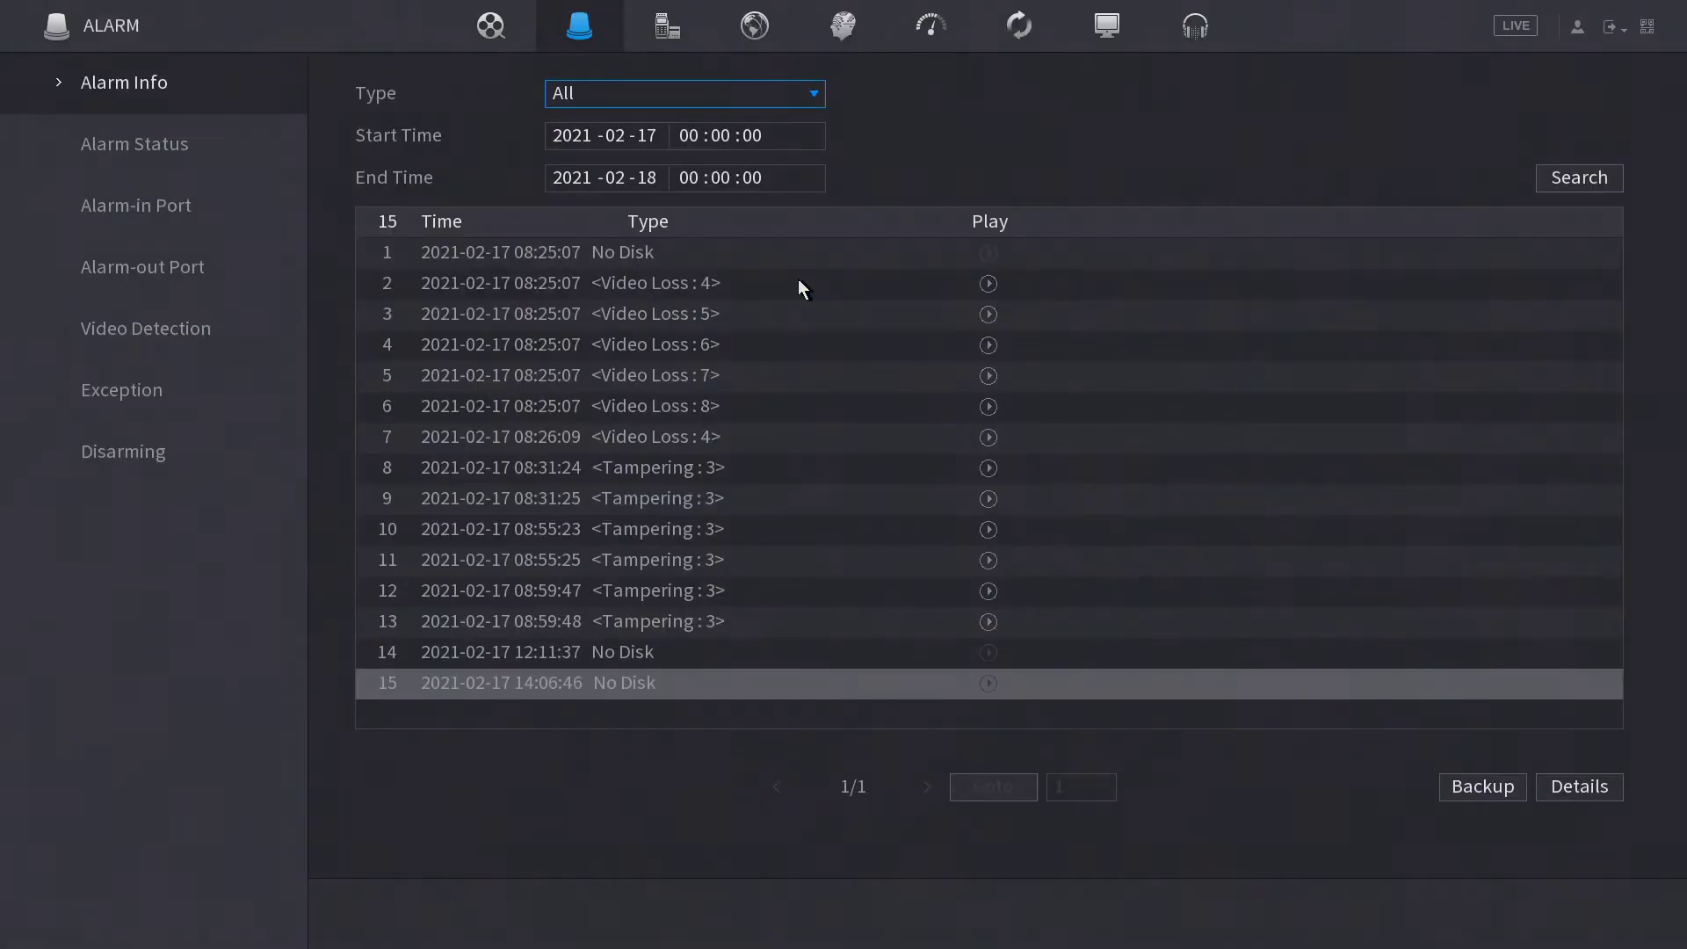
pyautogui.click(176, 266)
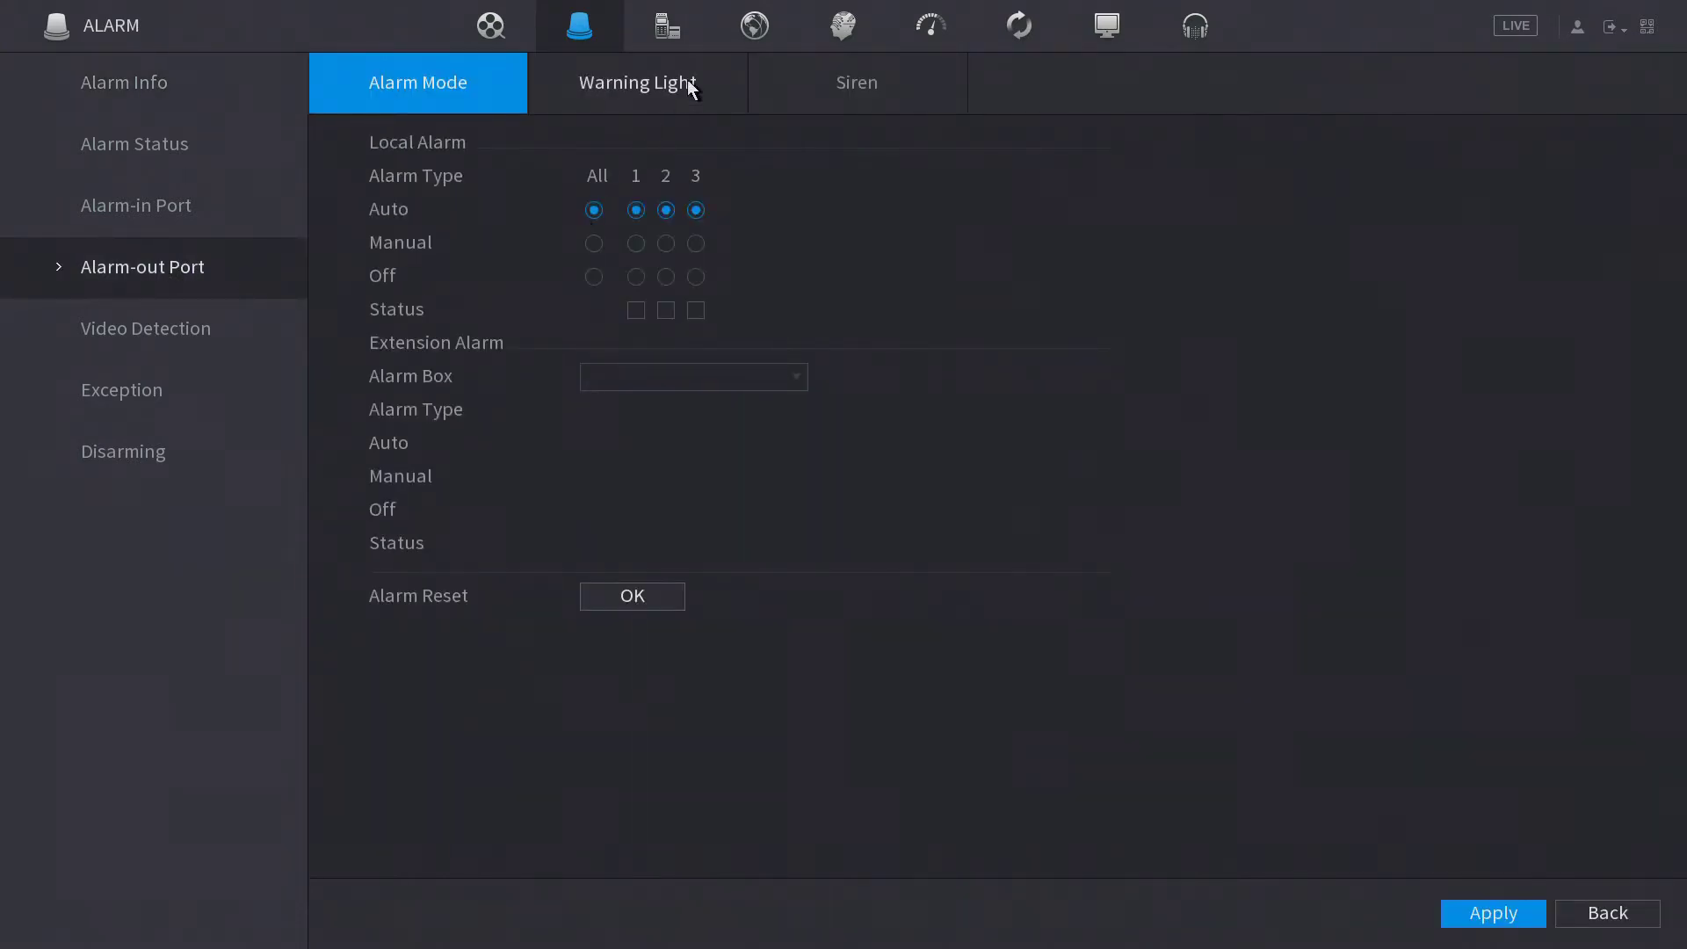
pyautogui.click(829, 98)
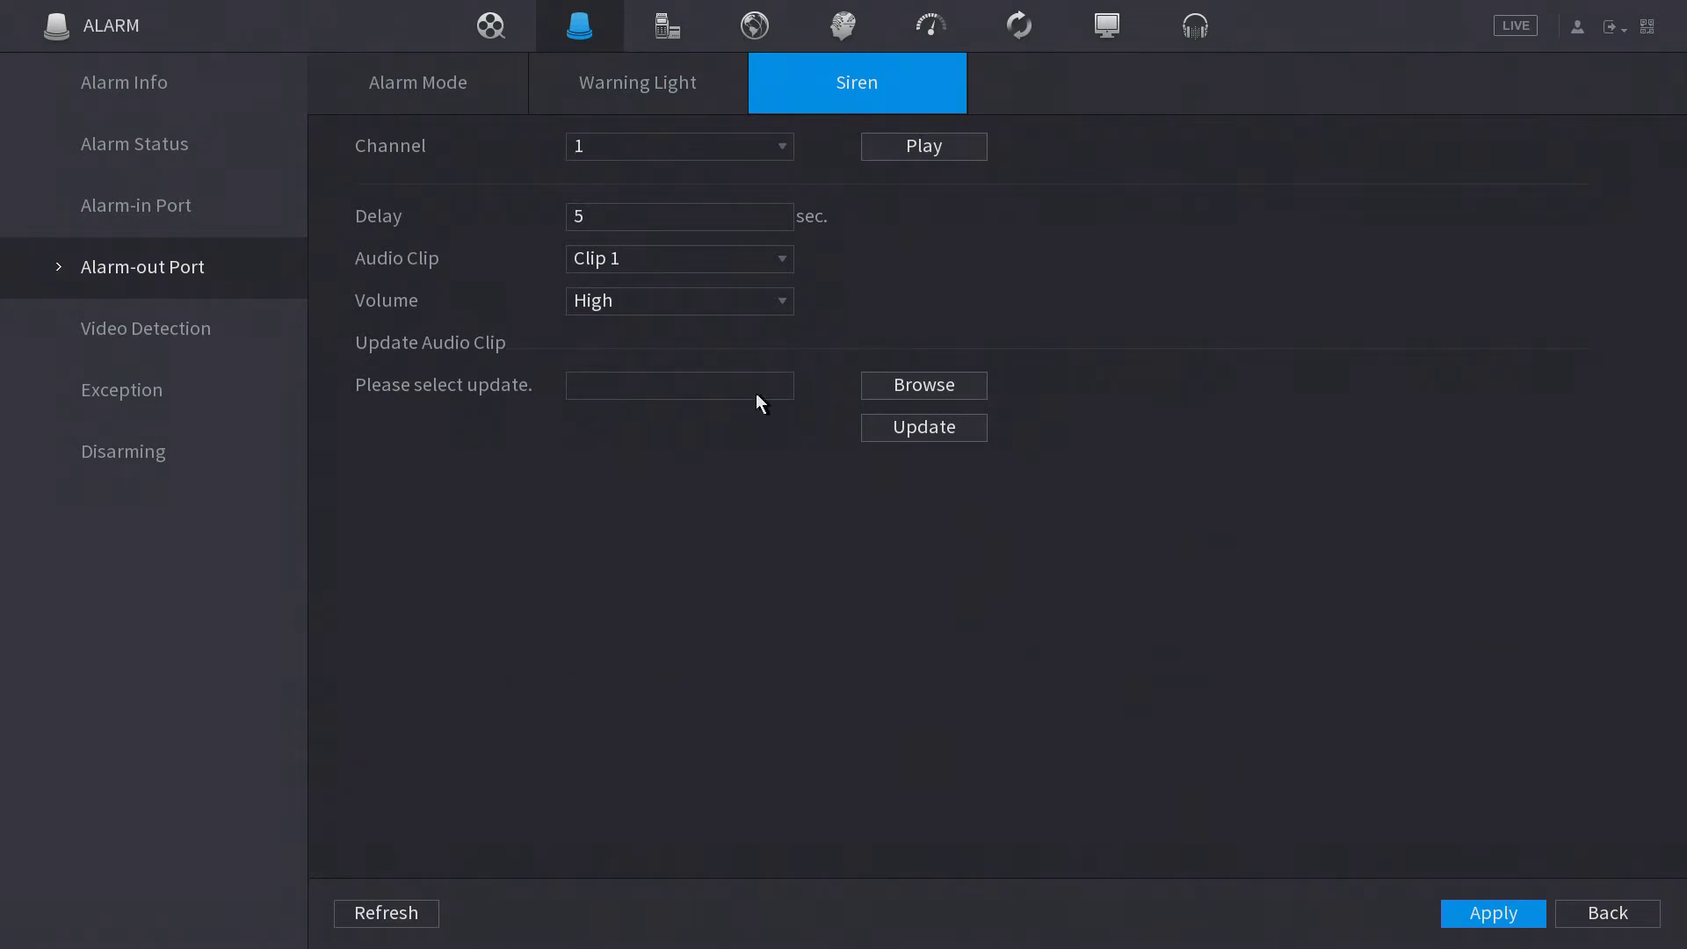
# Select welcome.wav from the USB drive's audio folder and start the siren clip Update.
pyautogui.click(897, 386)
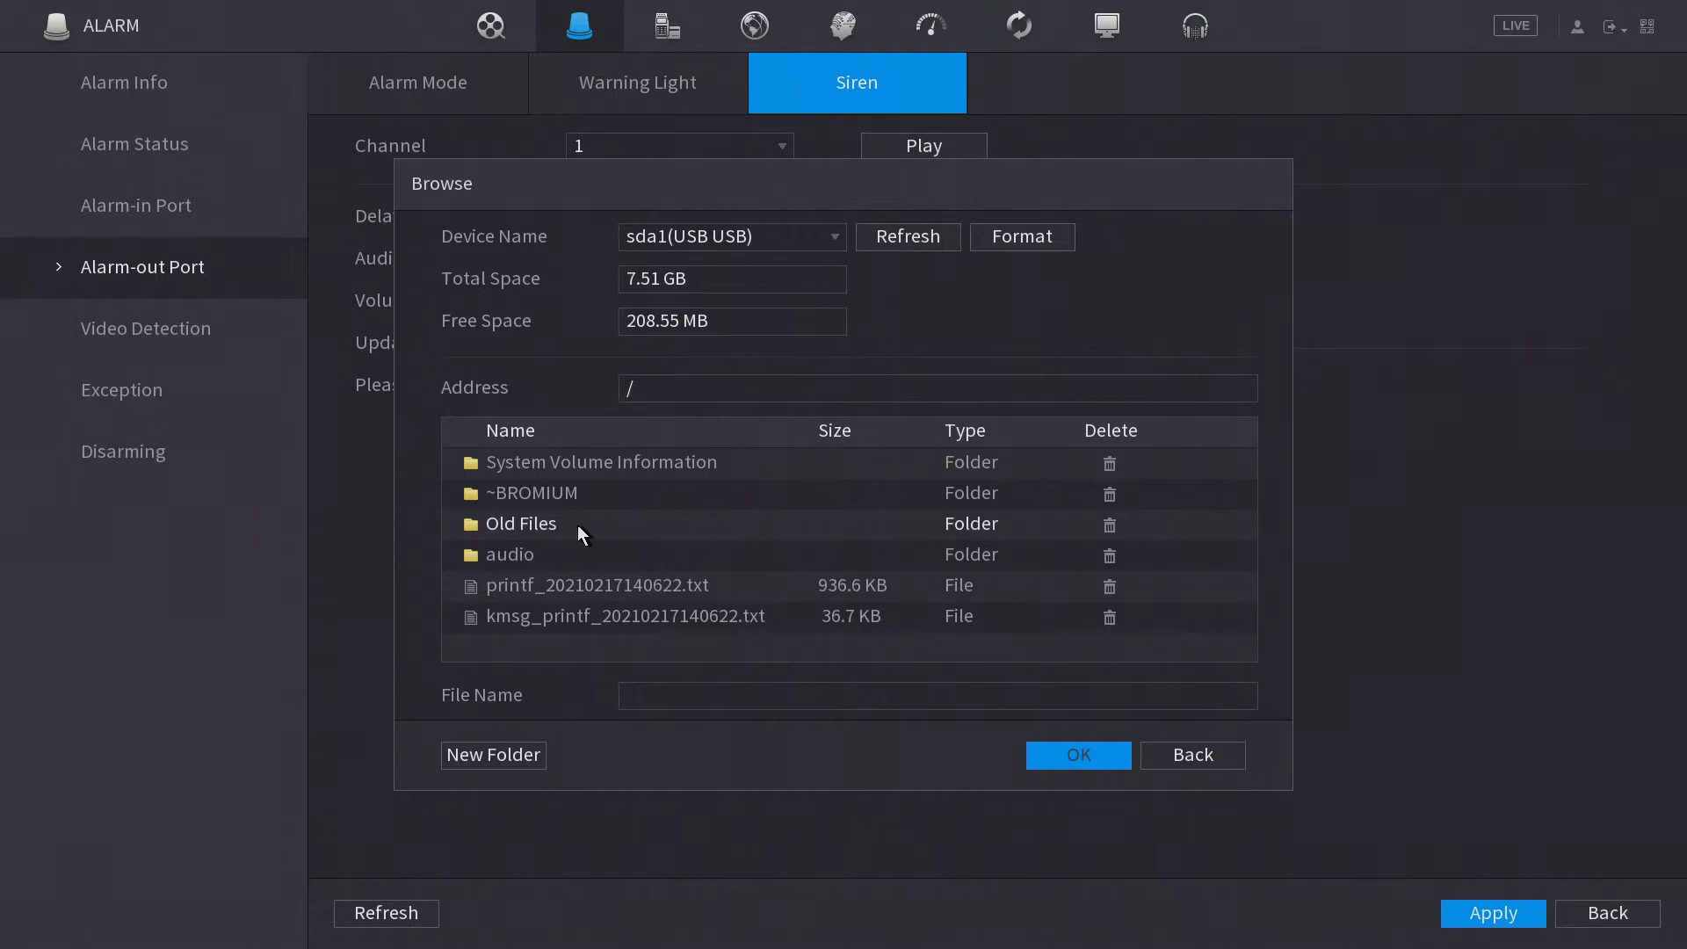
pyautogui.doubleClick(534, 555)
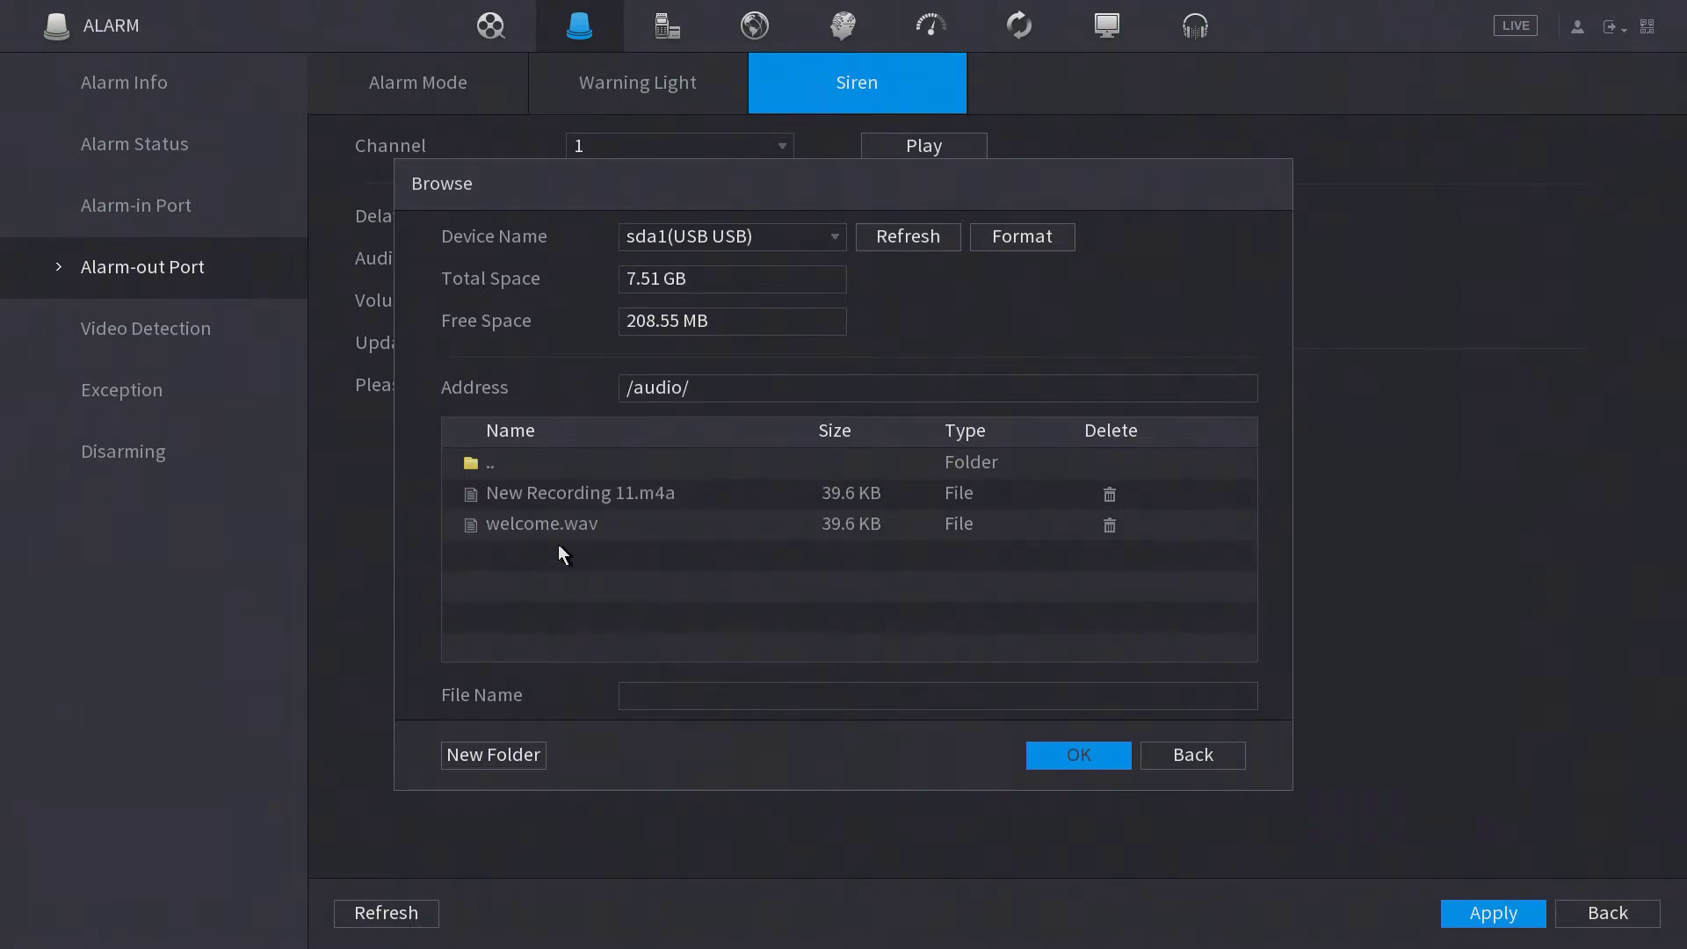
pyautogui.click(587, 524)
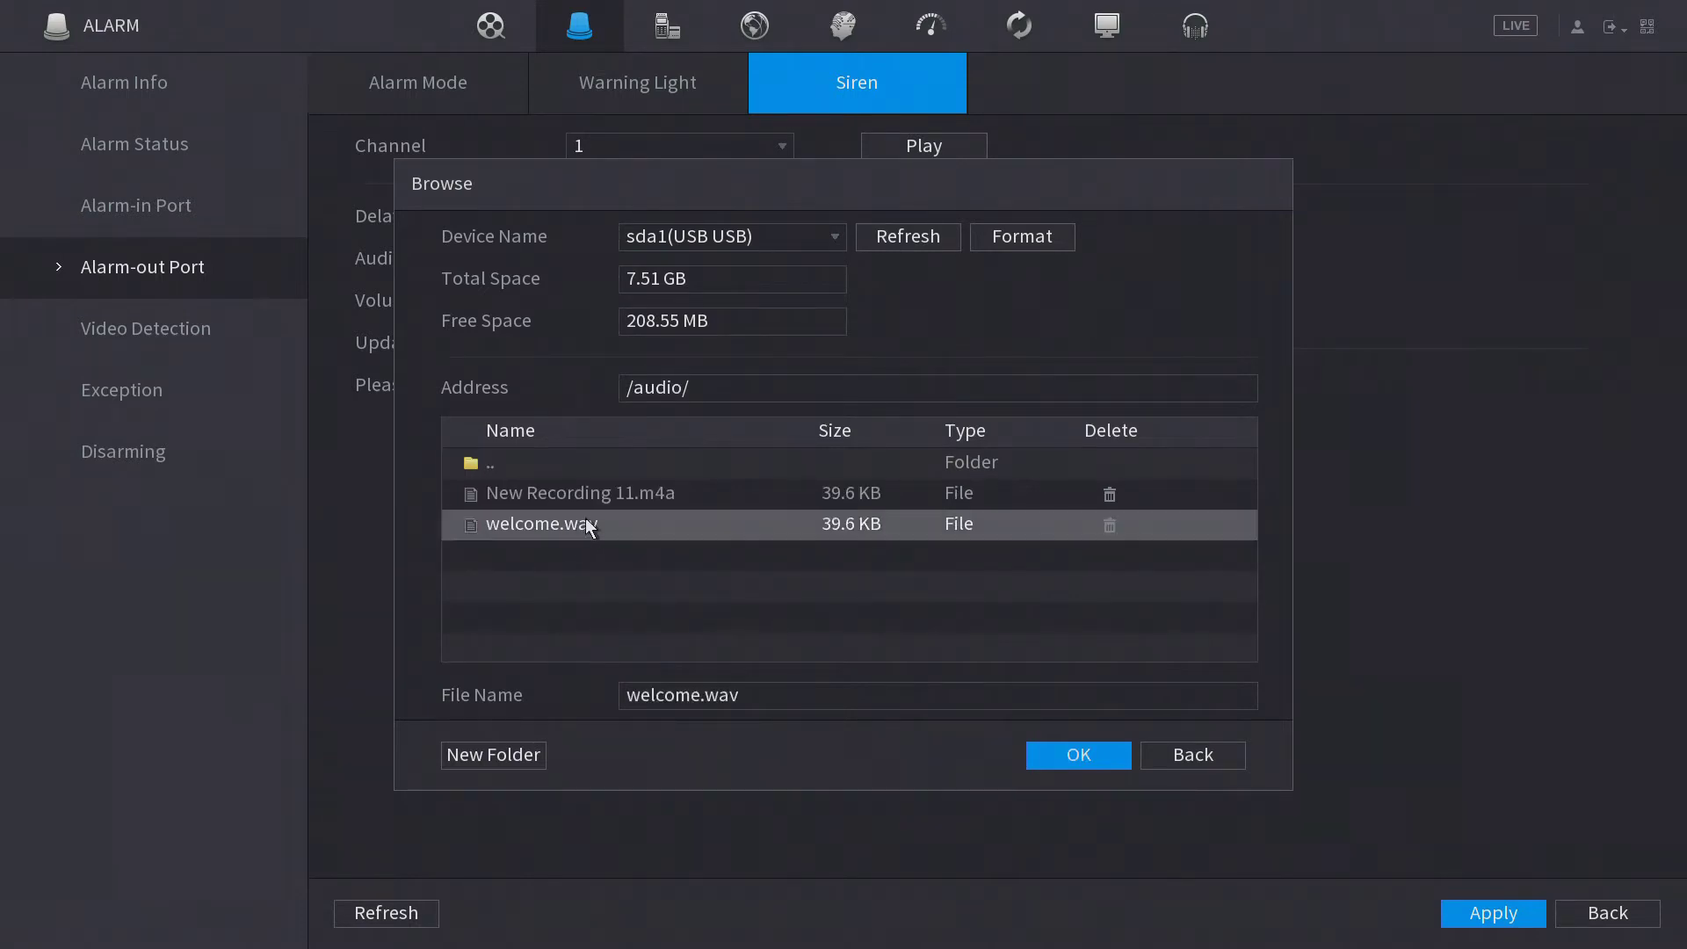
pyautogui.click(1067, 752)
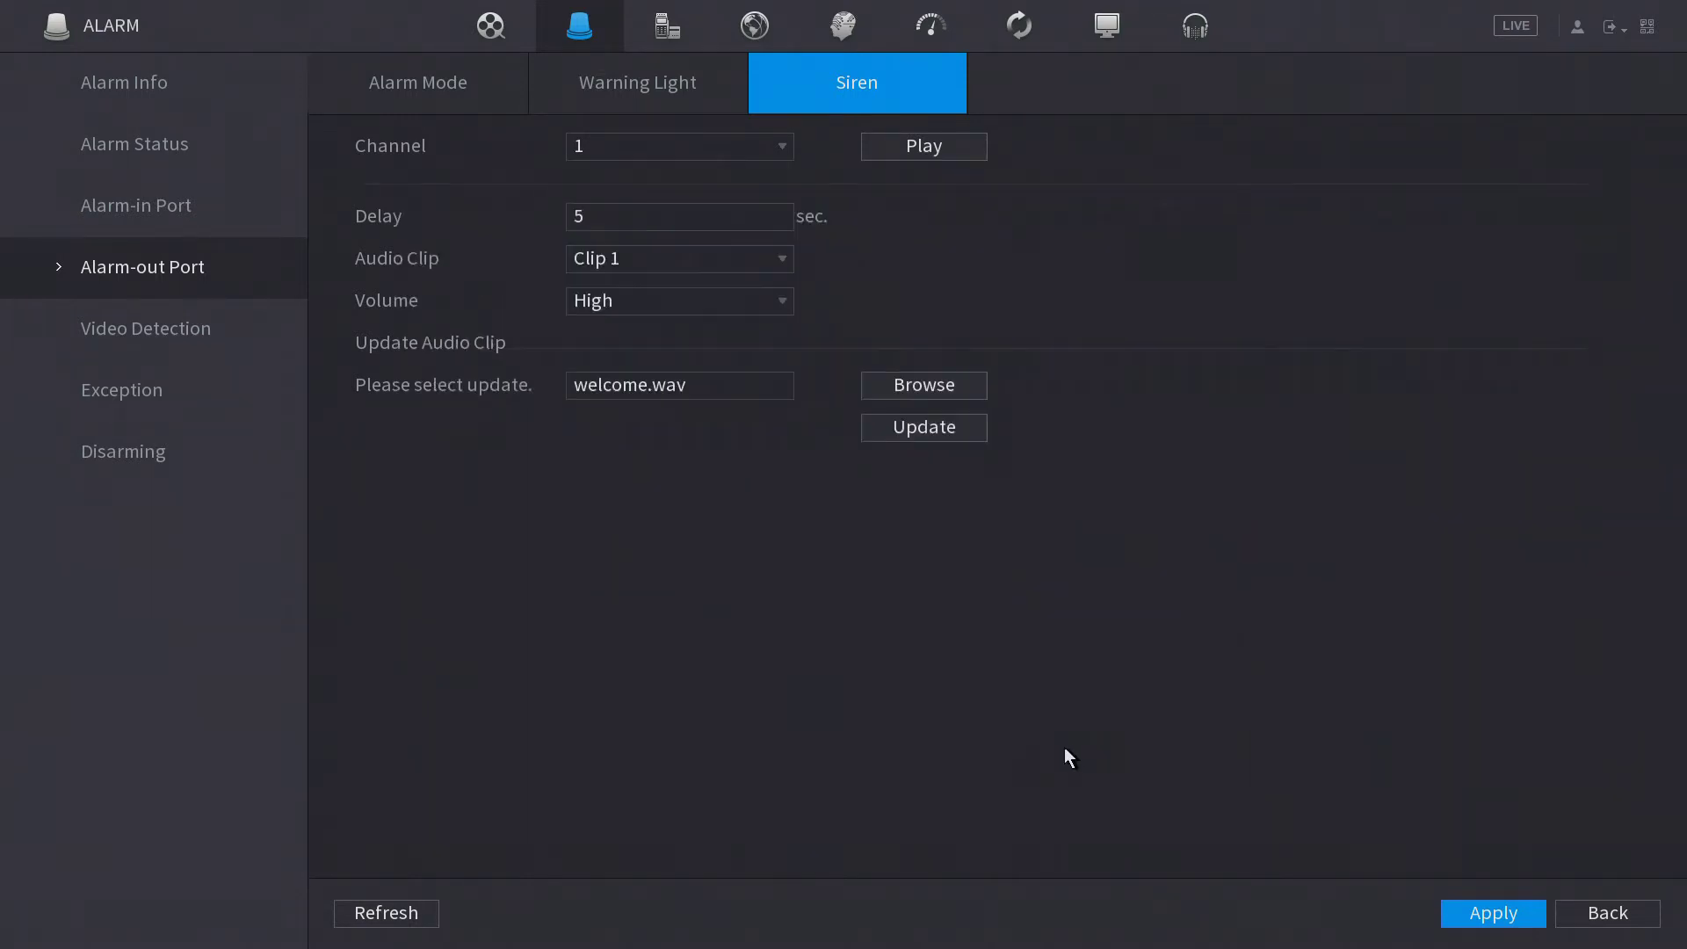
pyautogui.click(916, 426)
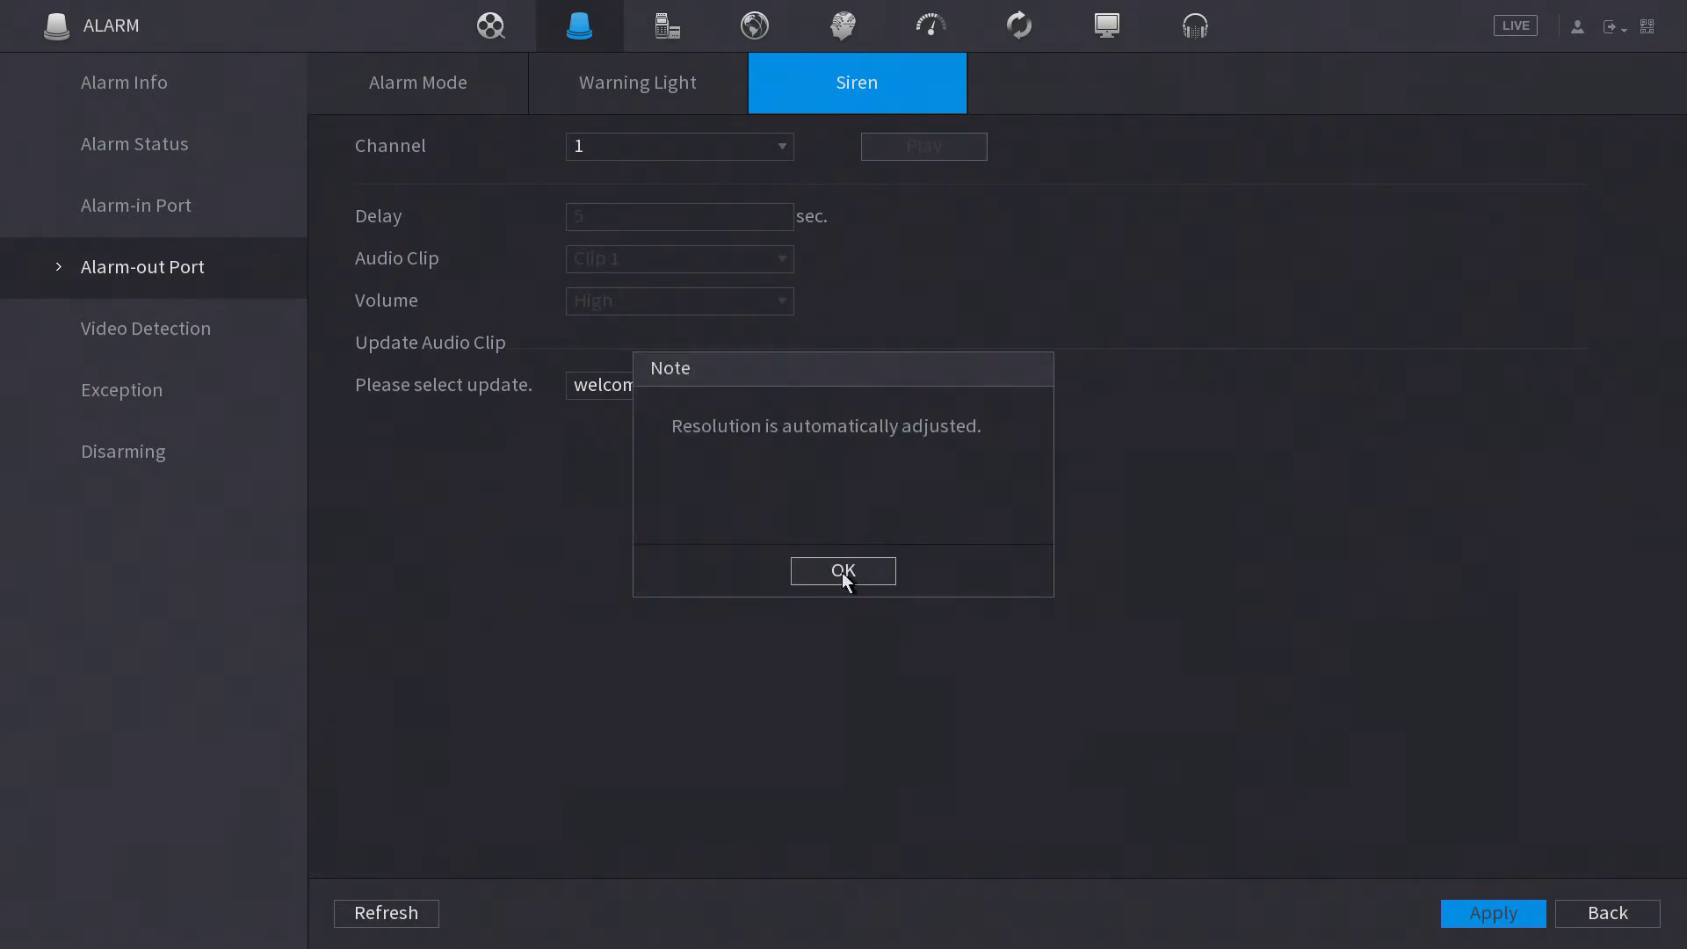
# Dismiss the resolution note and play welcome.wav to test the siren clip.
pyautogui.click(843, 572)
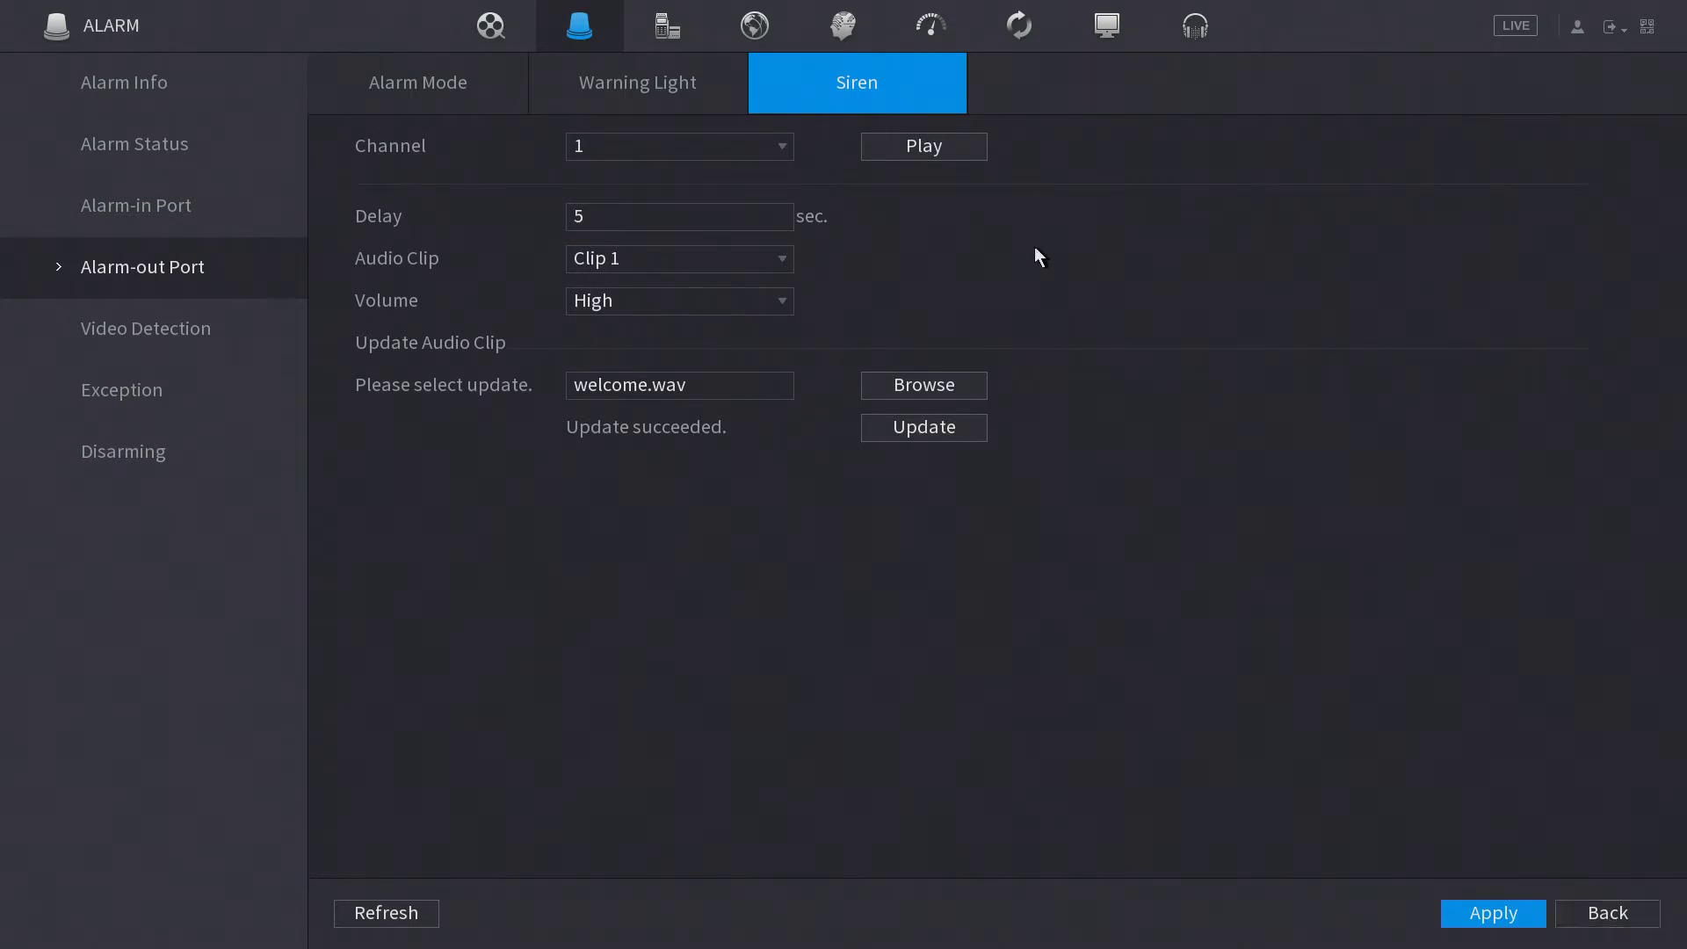
pyautogui.click(931, 151)
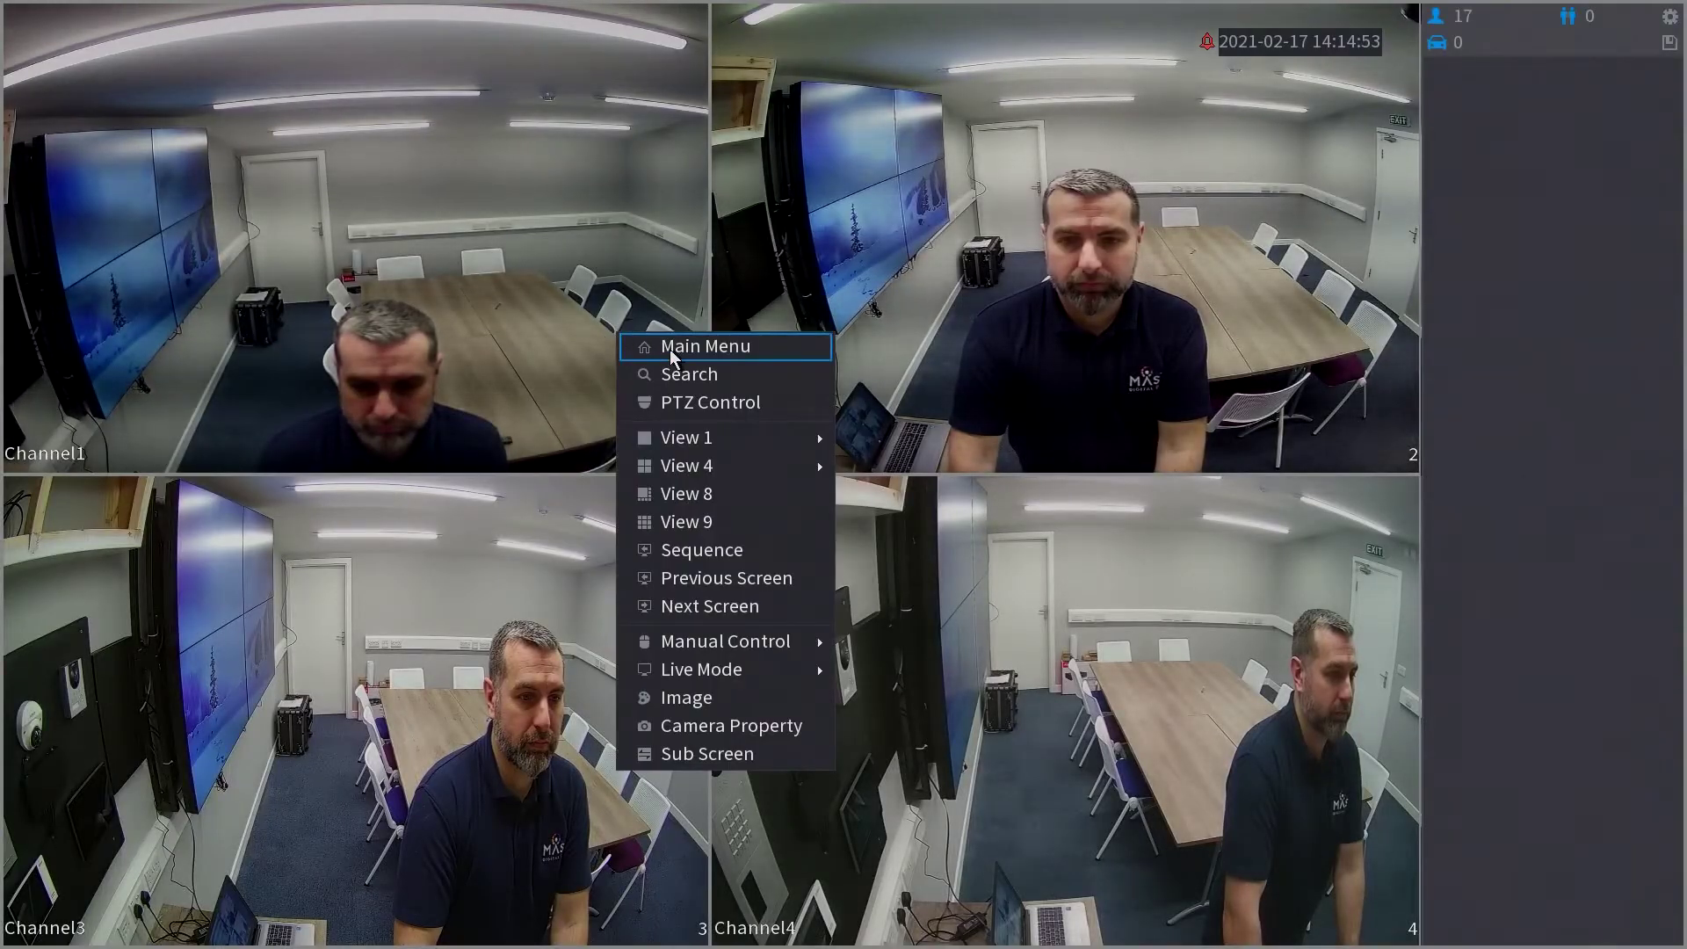
# Enable Channel 1 face detection in AI > Parameters with Warning Light and Siren, and apply.
pyautogui.click(669, 348)
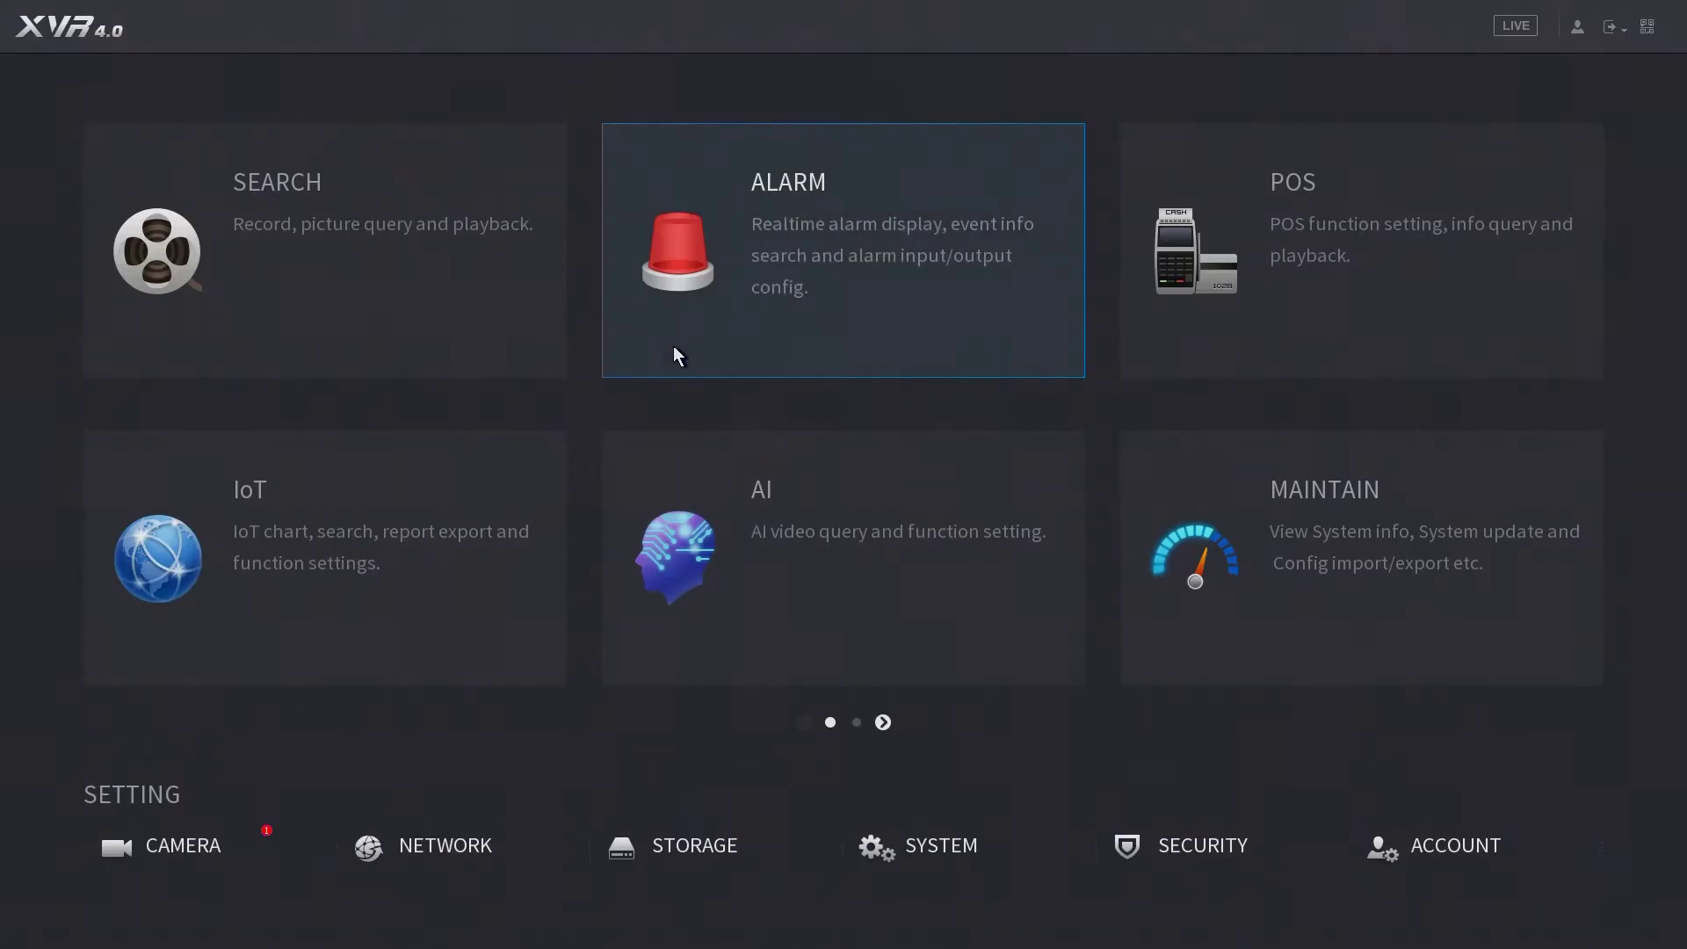
pyautogui.click(773, 493)
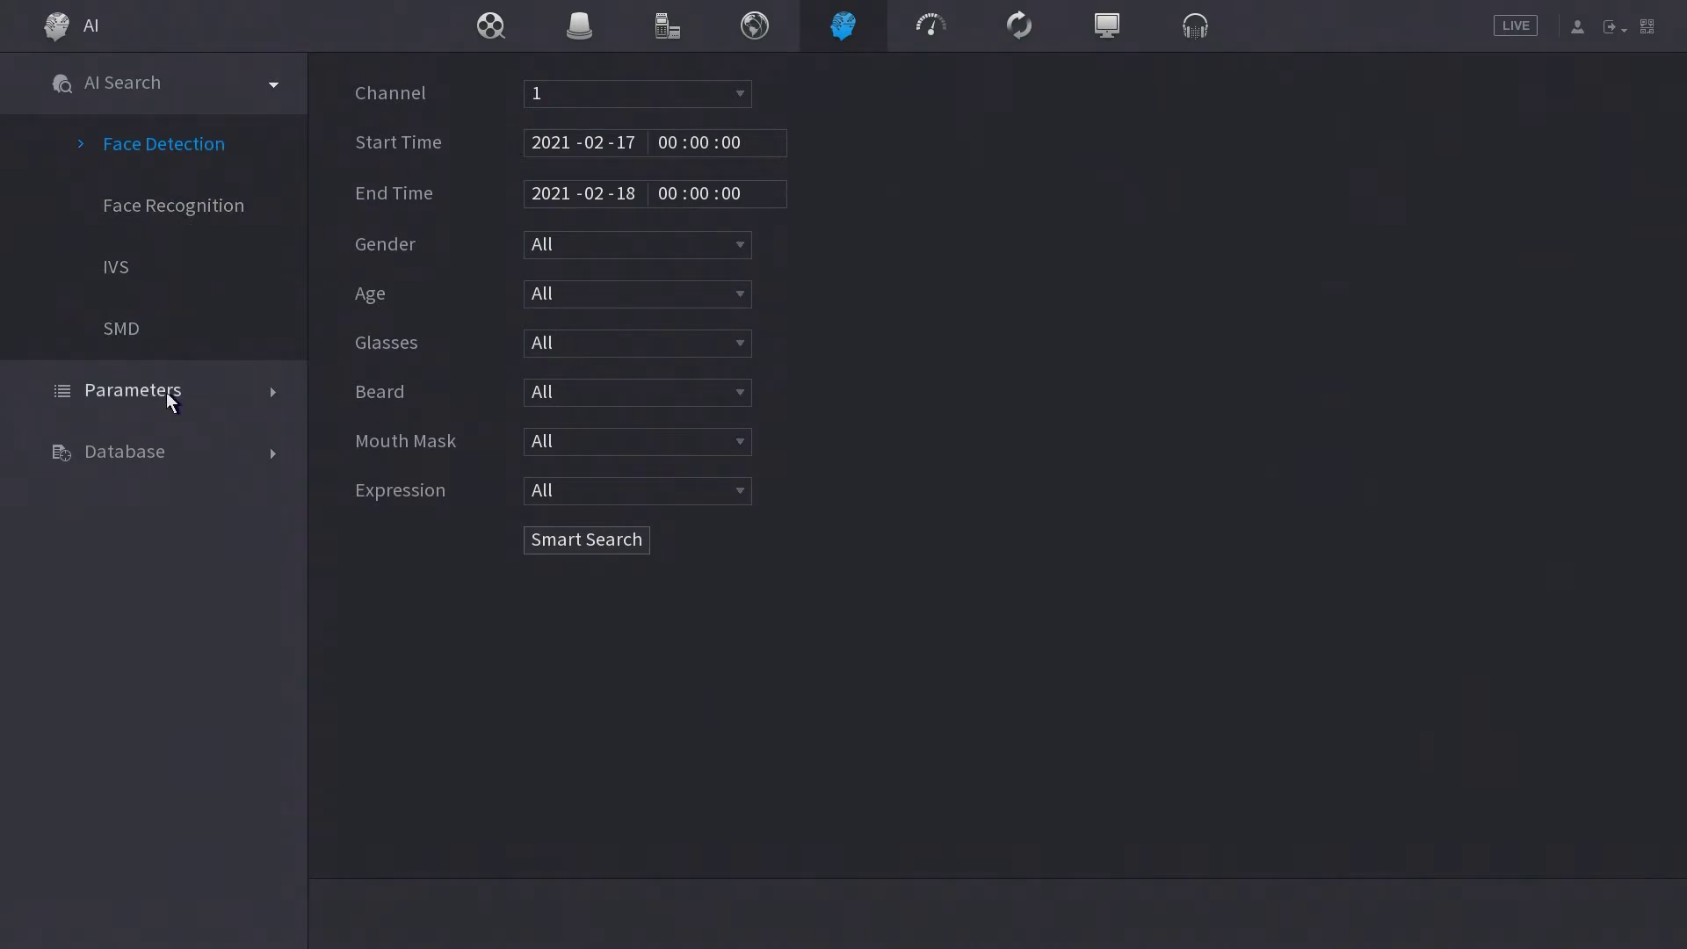
pyautogui.click(123, 392)
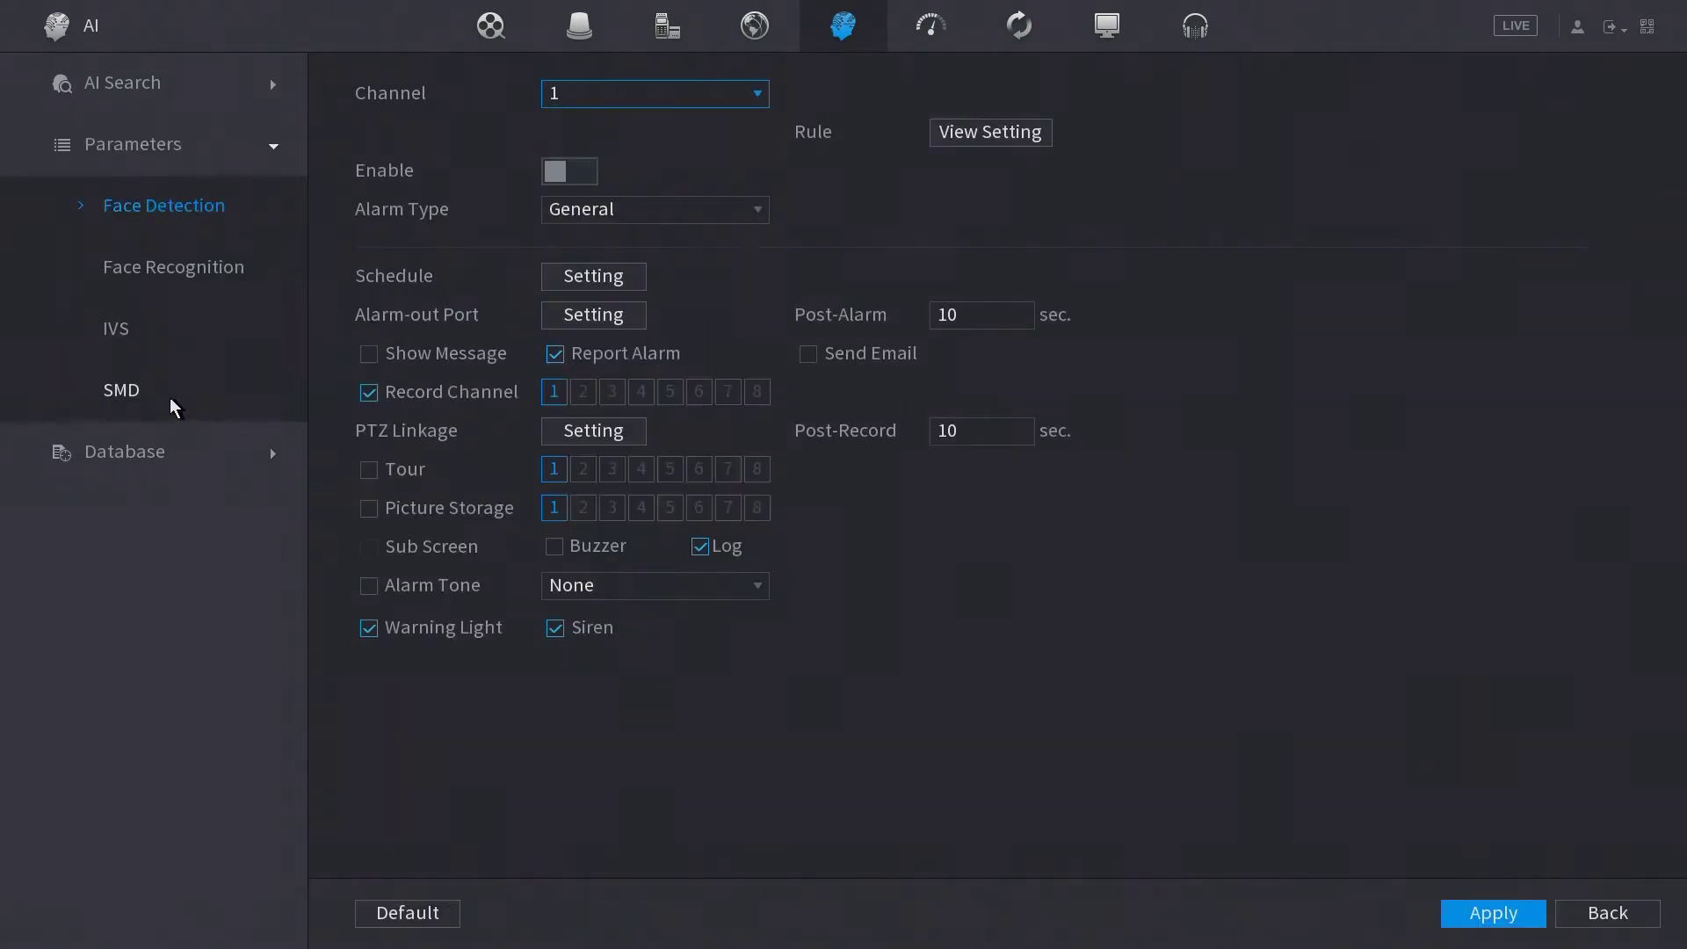
pyautogui.click(565, 176)
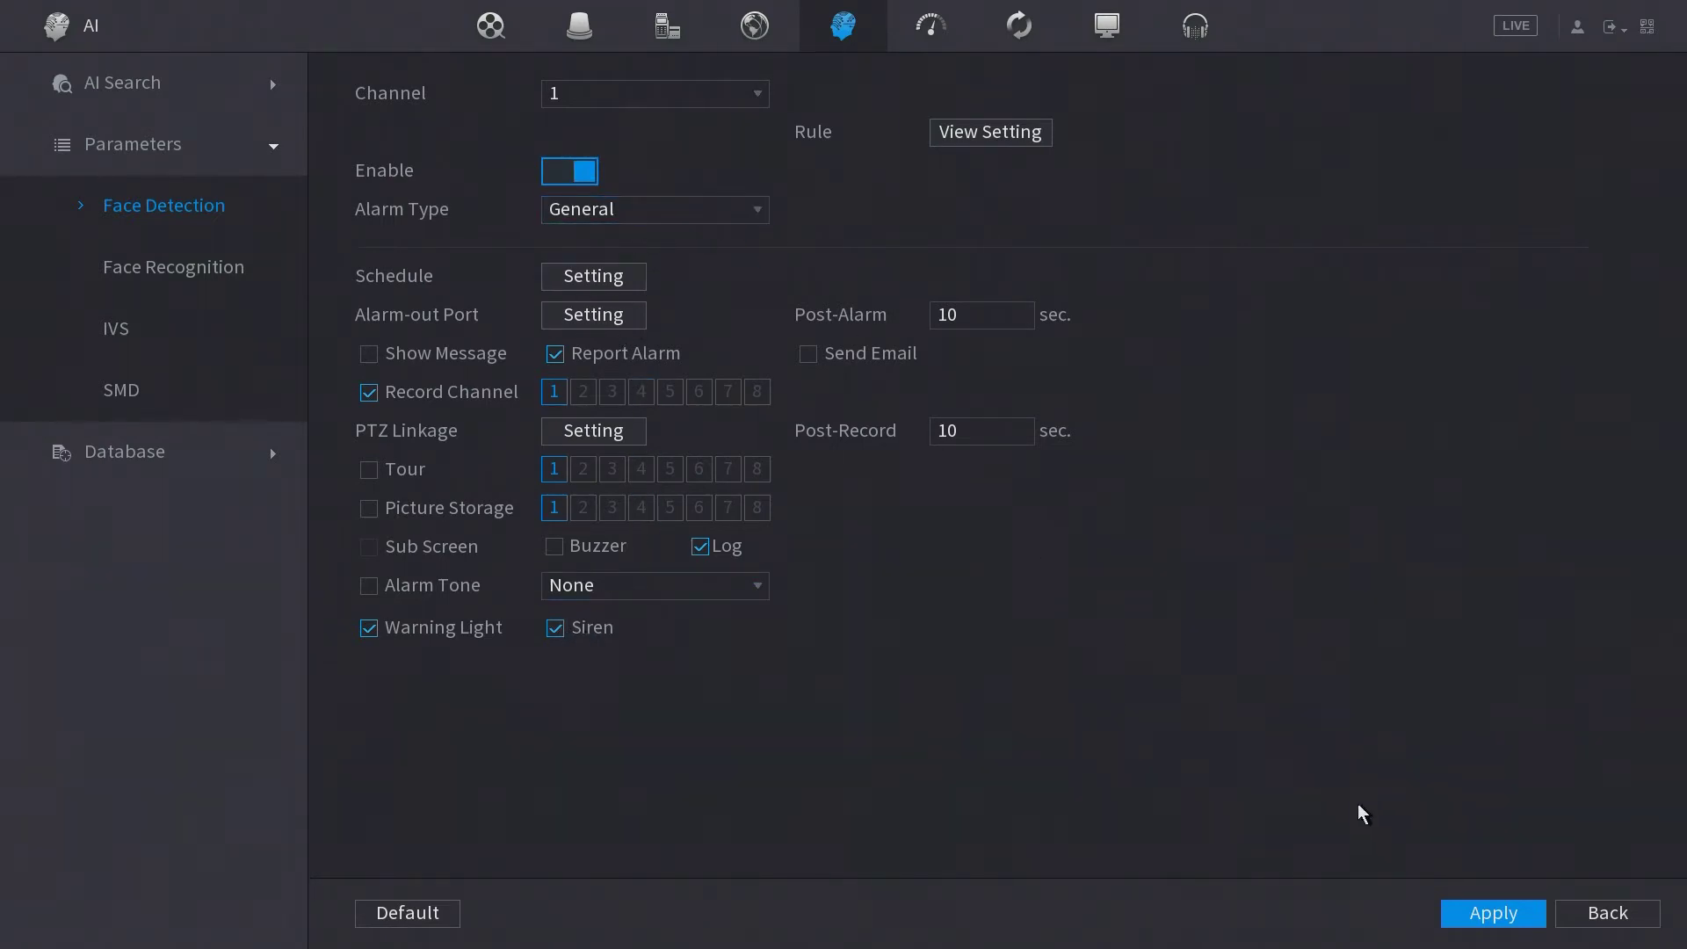
pyautogui.click(1497, 914)
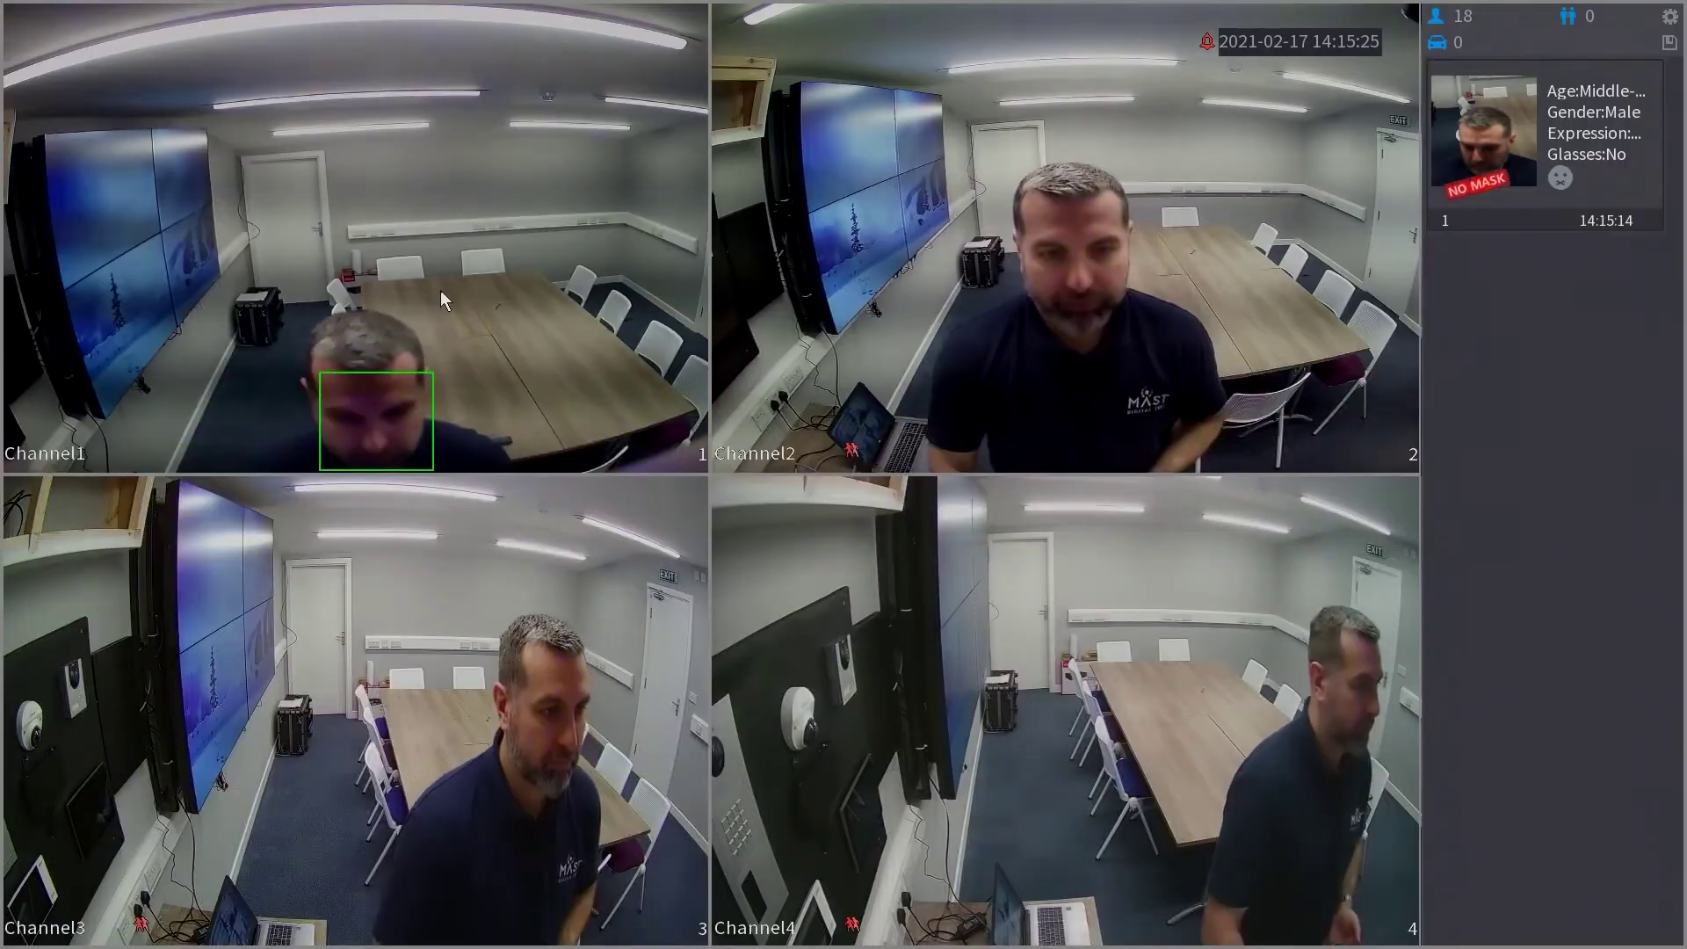
# Open Channel 1's camera on-screen menu through PTZ Control's Iris +.
pyautogui.rightClick(441, 292)
pyautogui.click(529, 366)
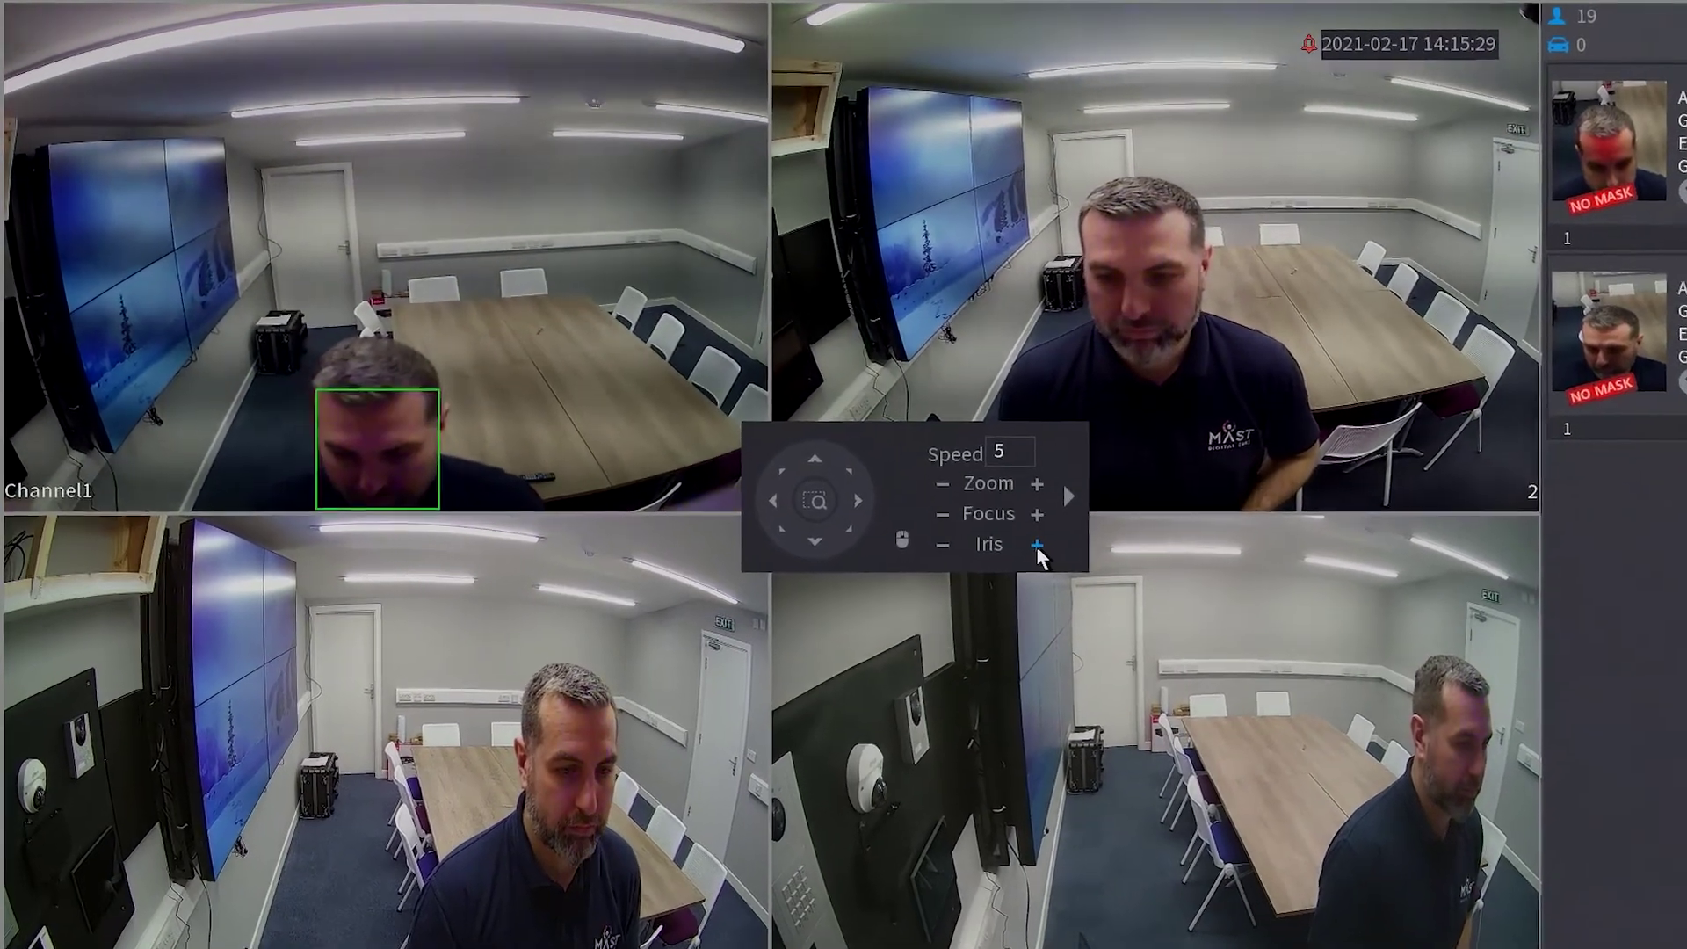
pyautogui.click(1037, 545)
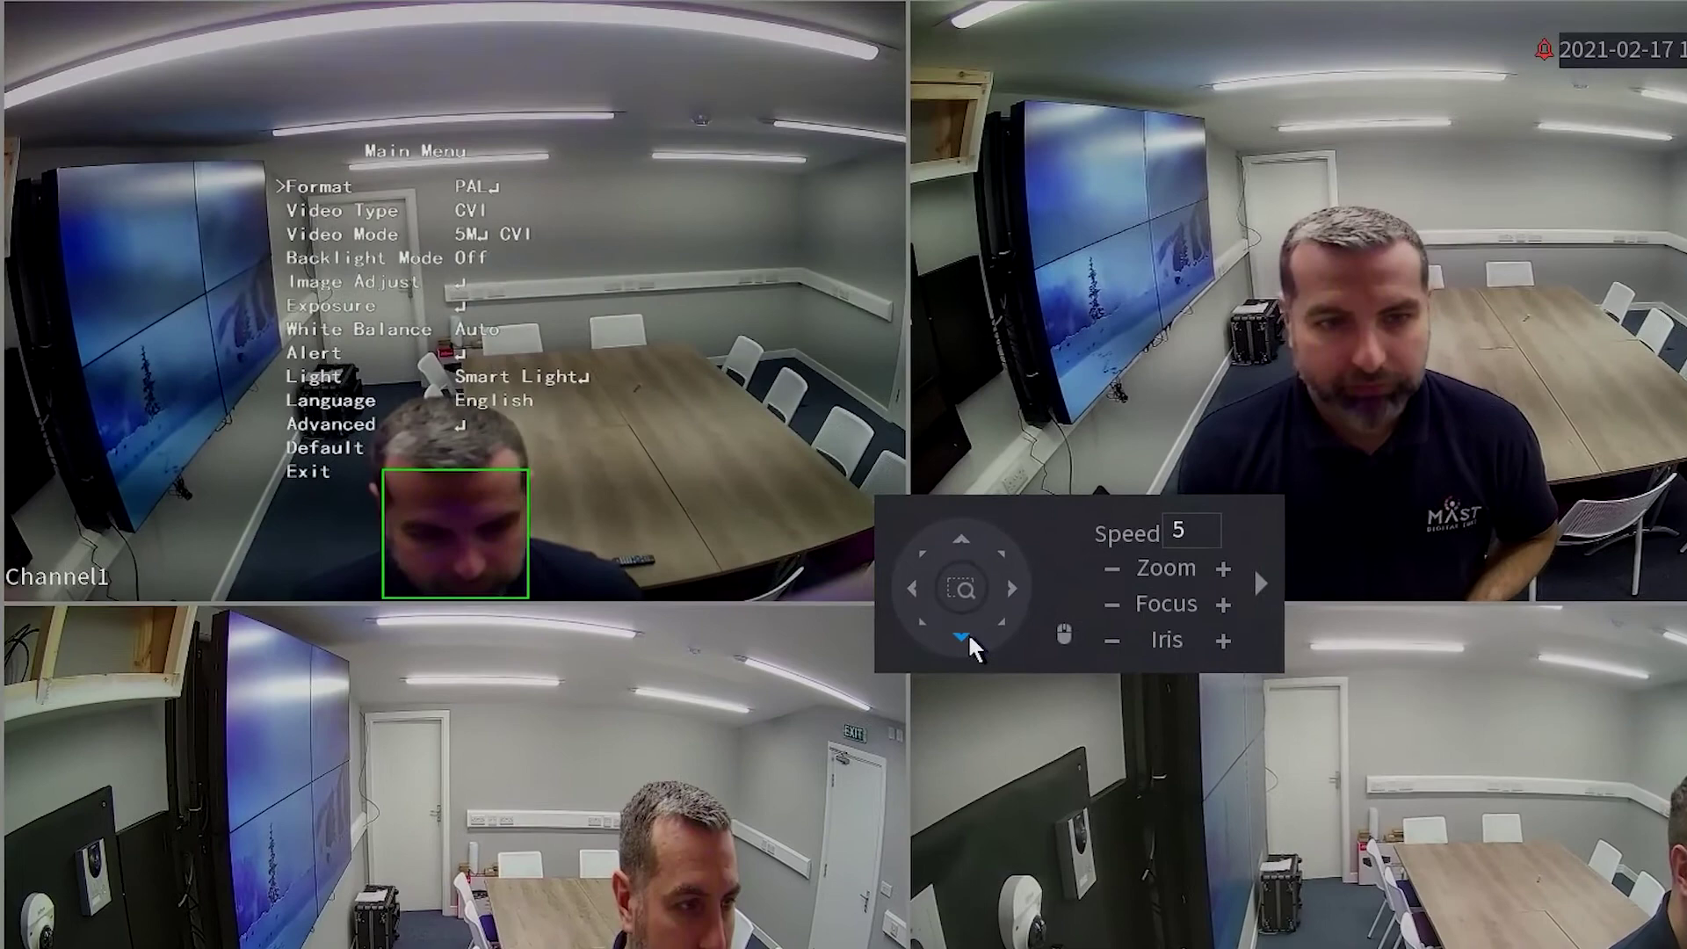
# Scroll down the camera menu and briefly check the Smart Light settings.
pyautogui.click(965, 637)
pyautogui.click(965, 637)
pyautogui.click(965, 637)
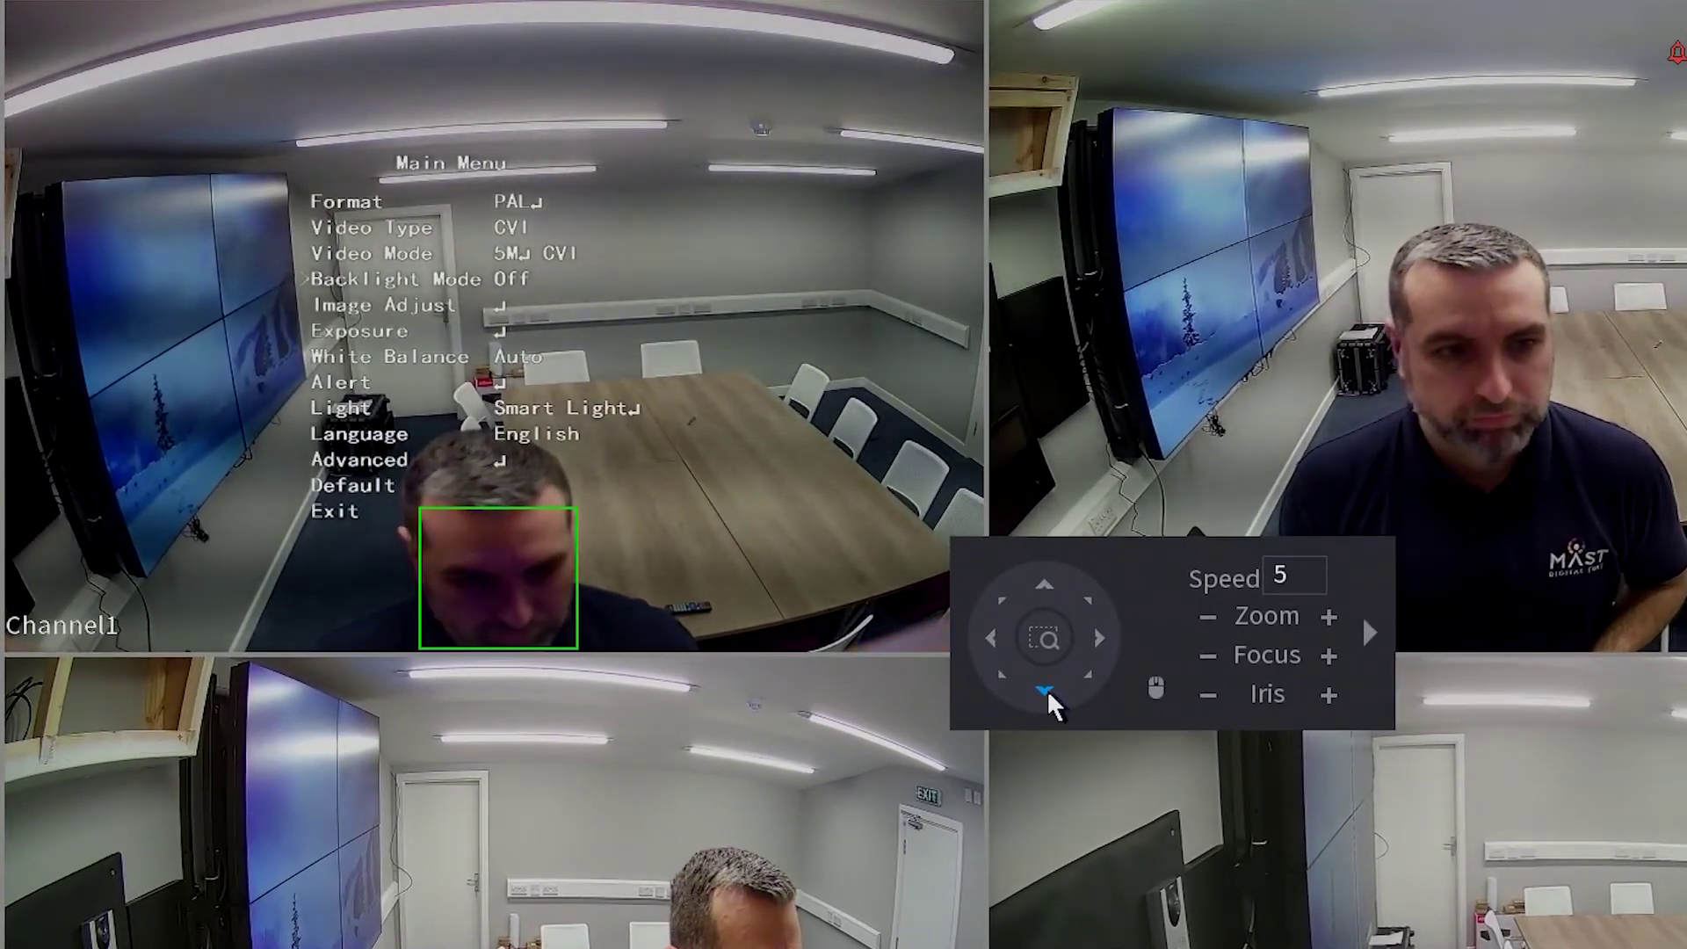
pyautogui.click(1046, 689)
pyautogui.click(1046, 688)
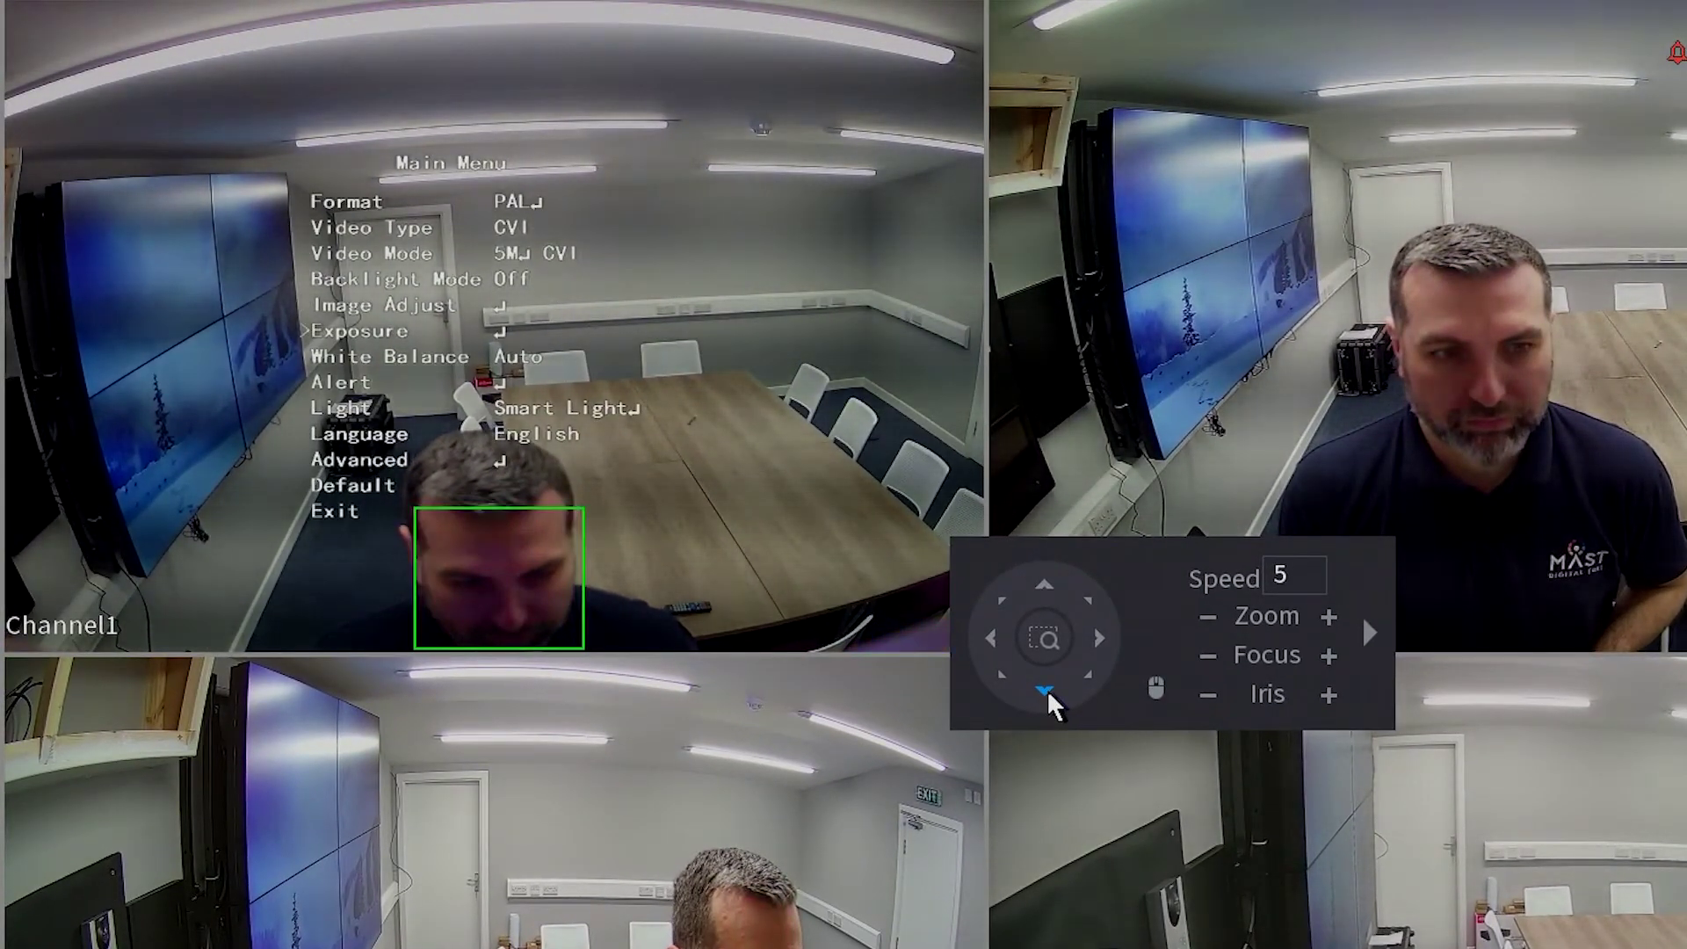
pyautogui.click(1046, 689)
pyautogui.click(1046, 688)
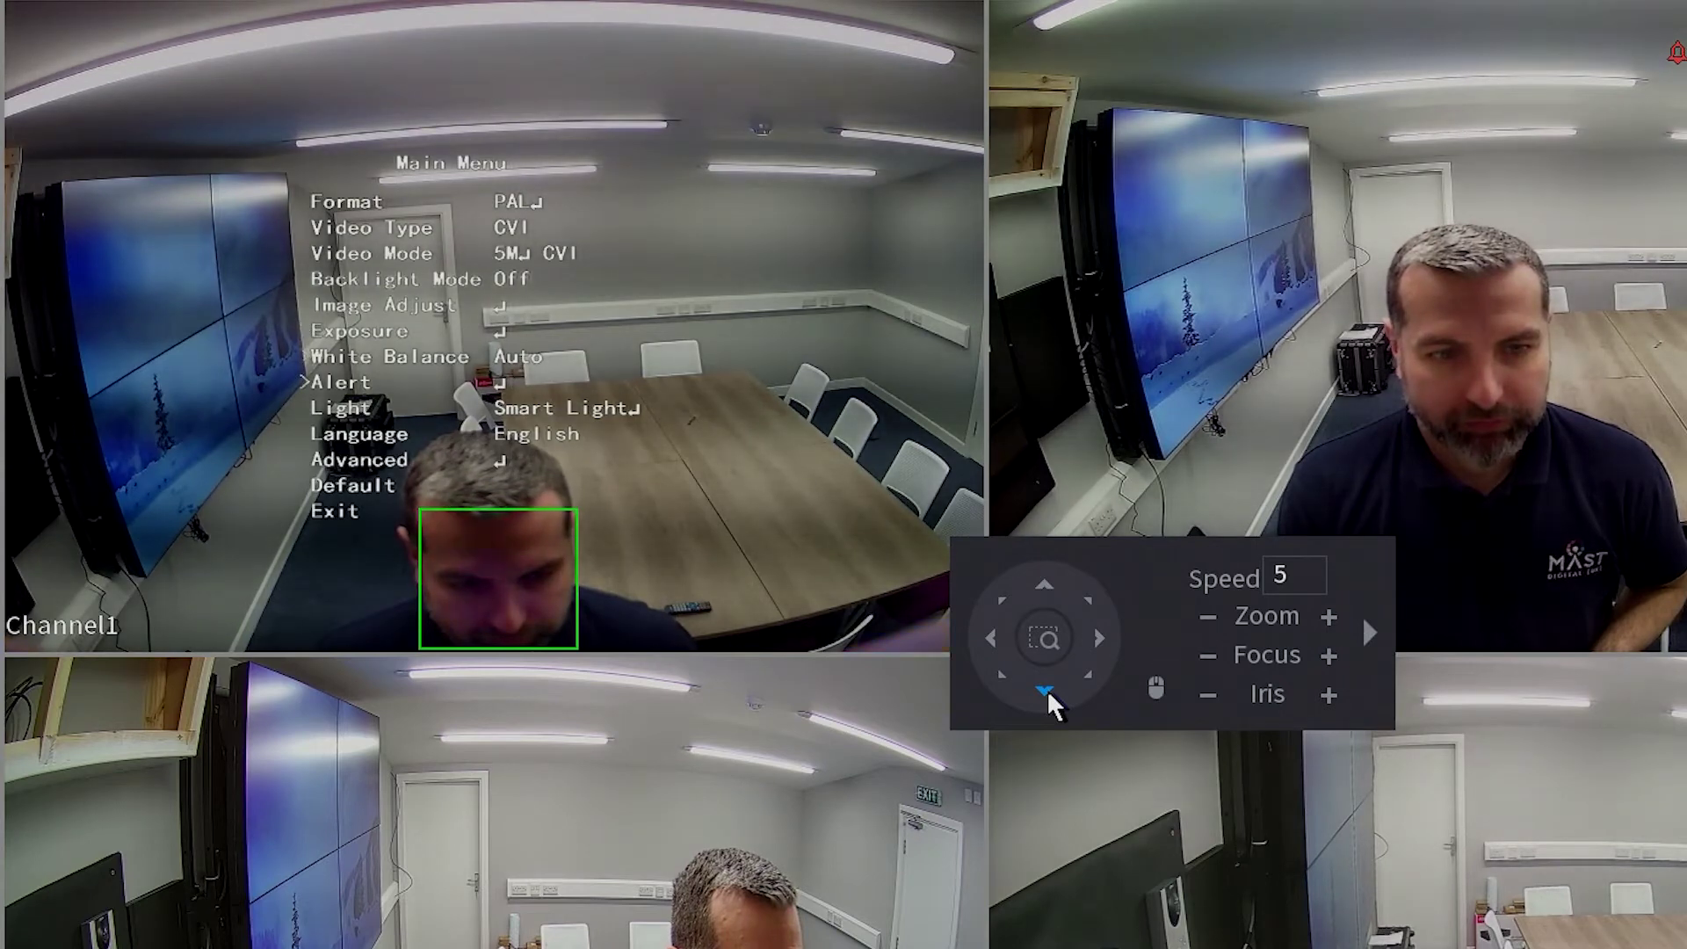
pyautogui.click(1046, 688)
pyautogui.click(1328, 694)
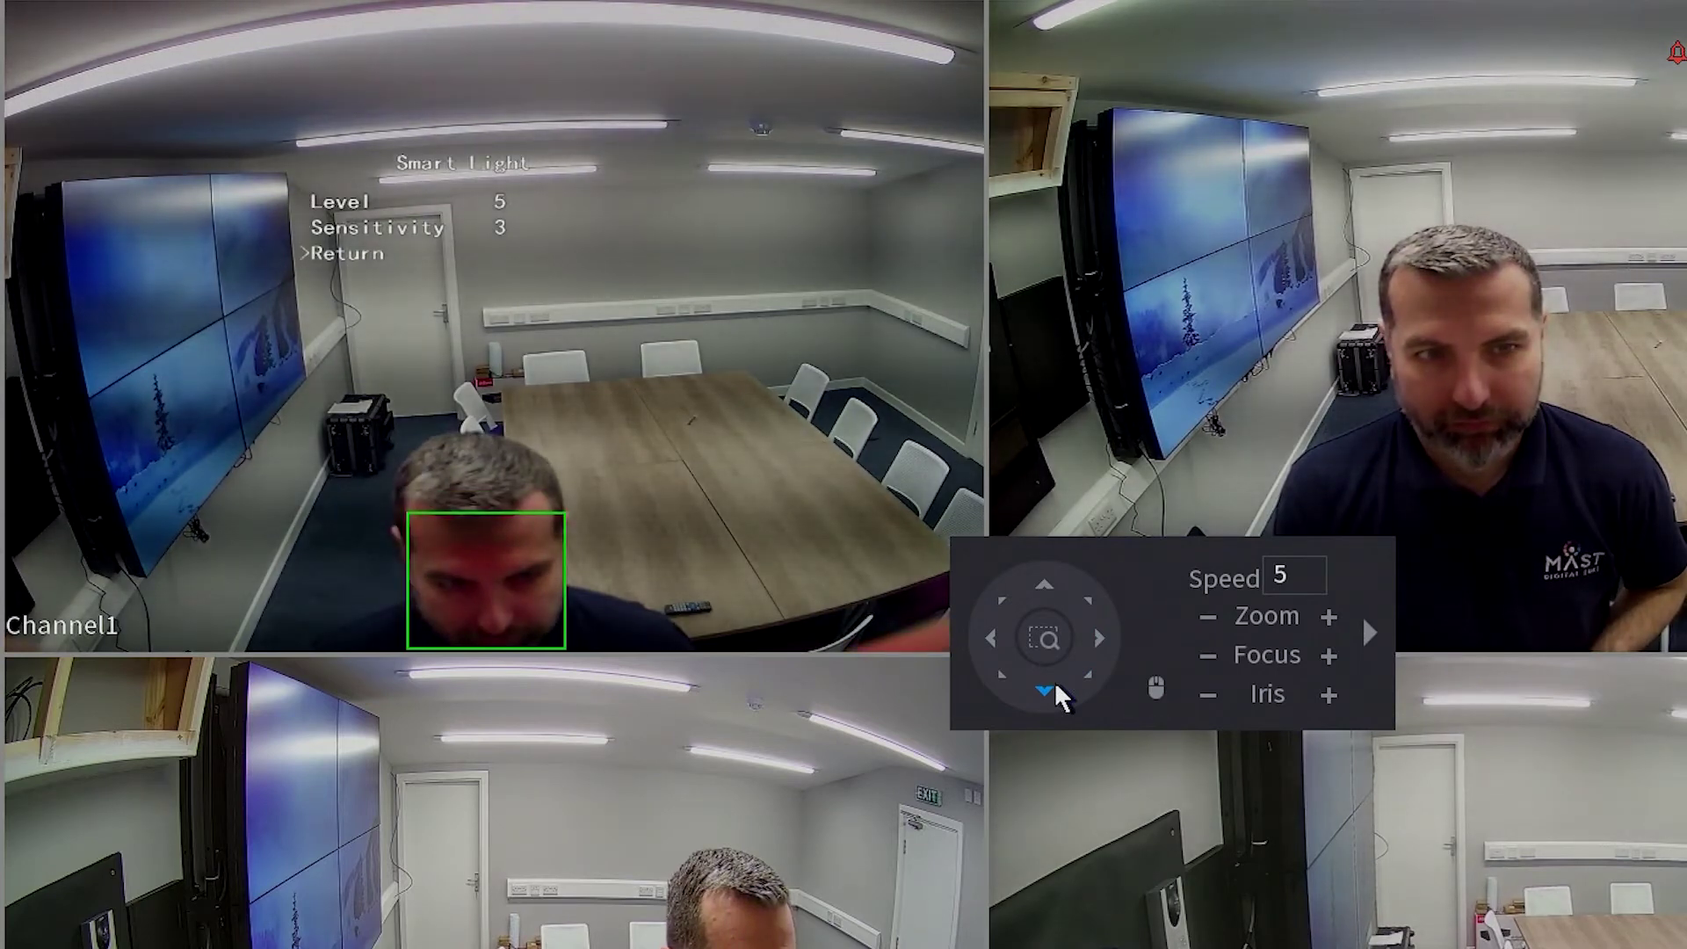
pyautogui.click(1327, 695)
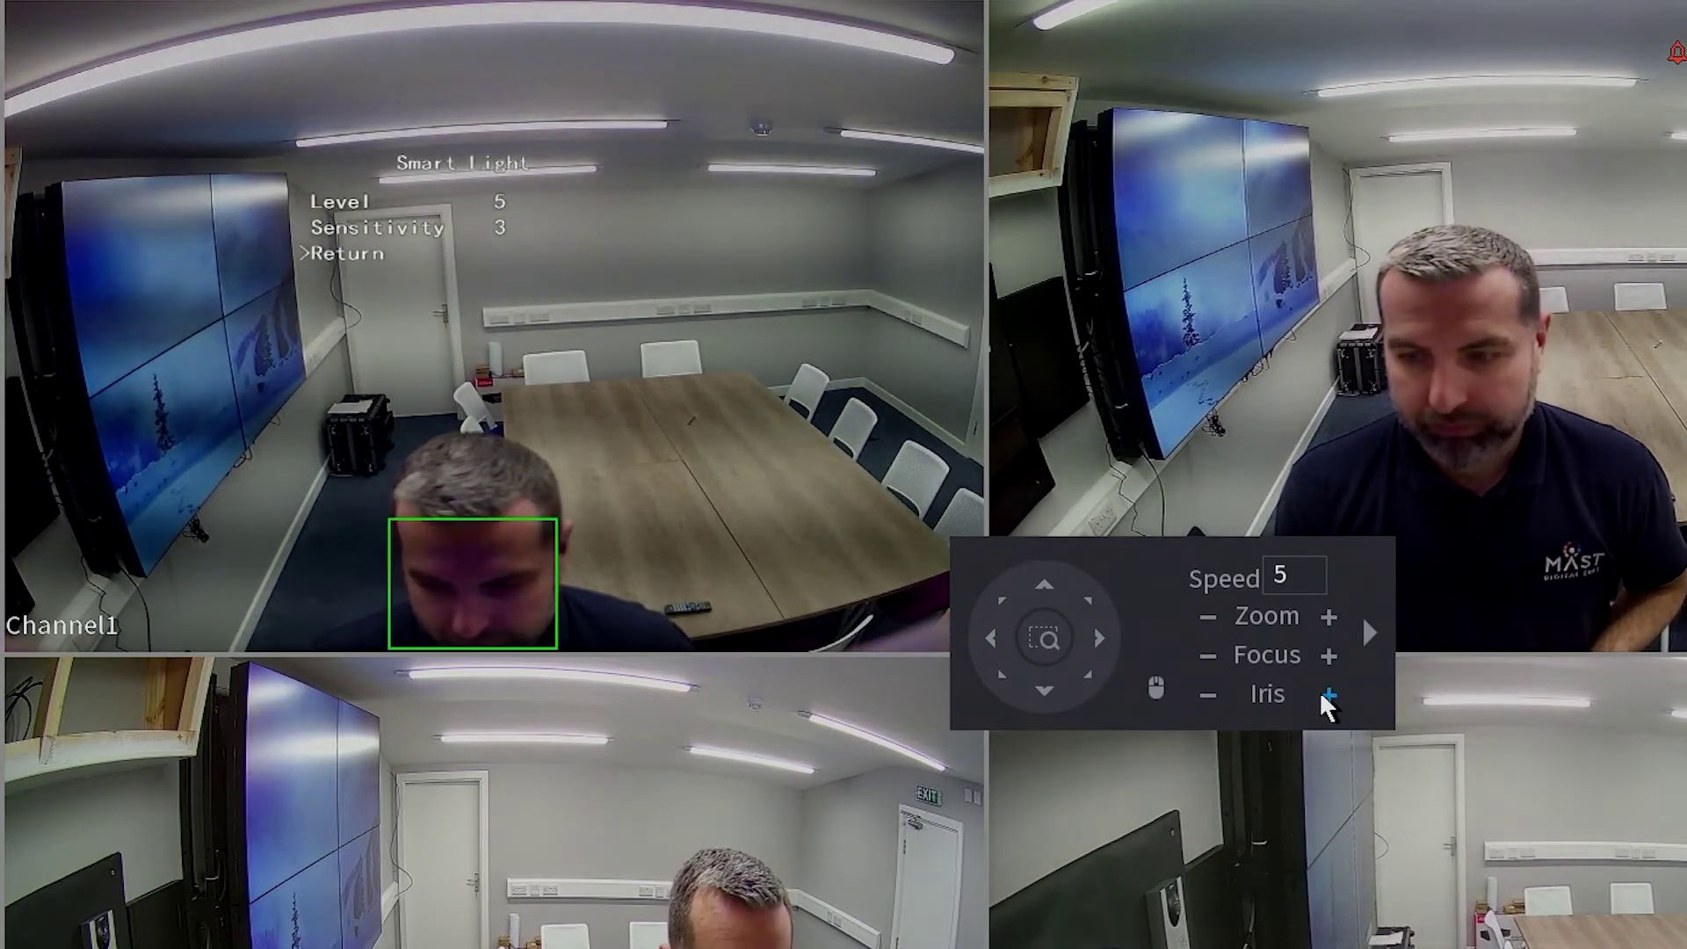
# Select the Alert entry and enter the camera's Alert options.
pyautogui.click(1039, 695)
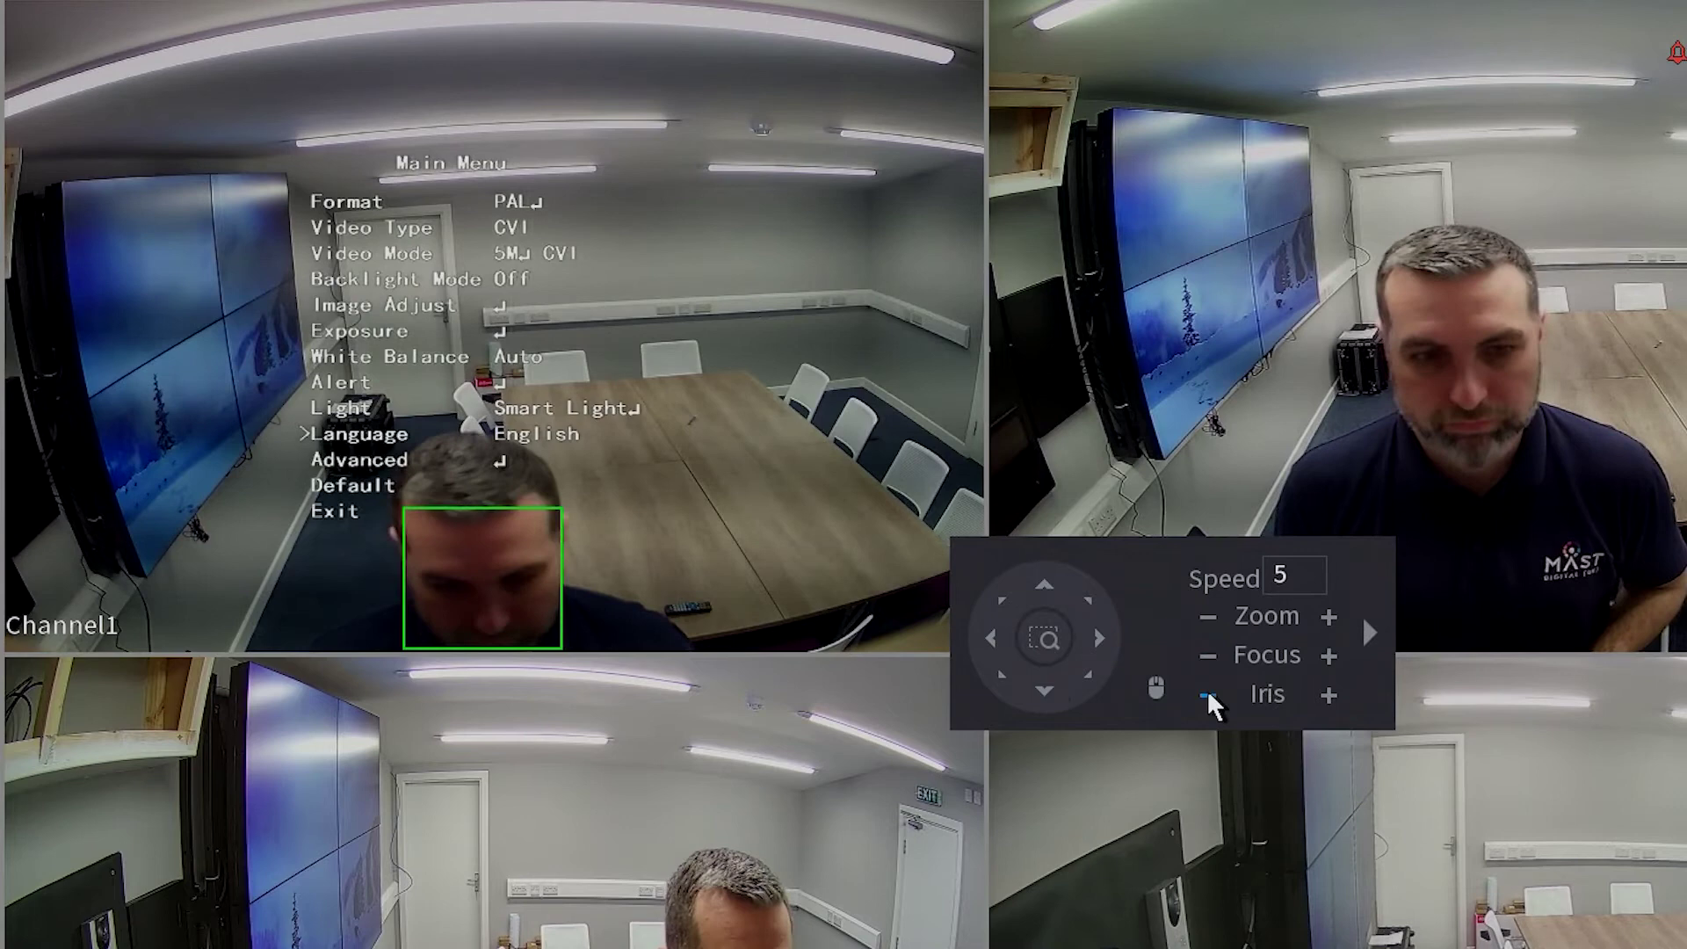
pyautogui.click(1048, 589)
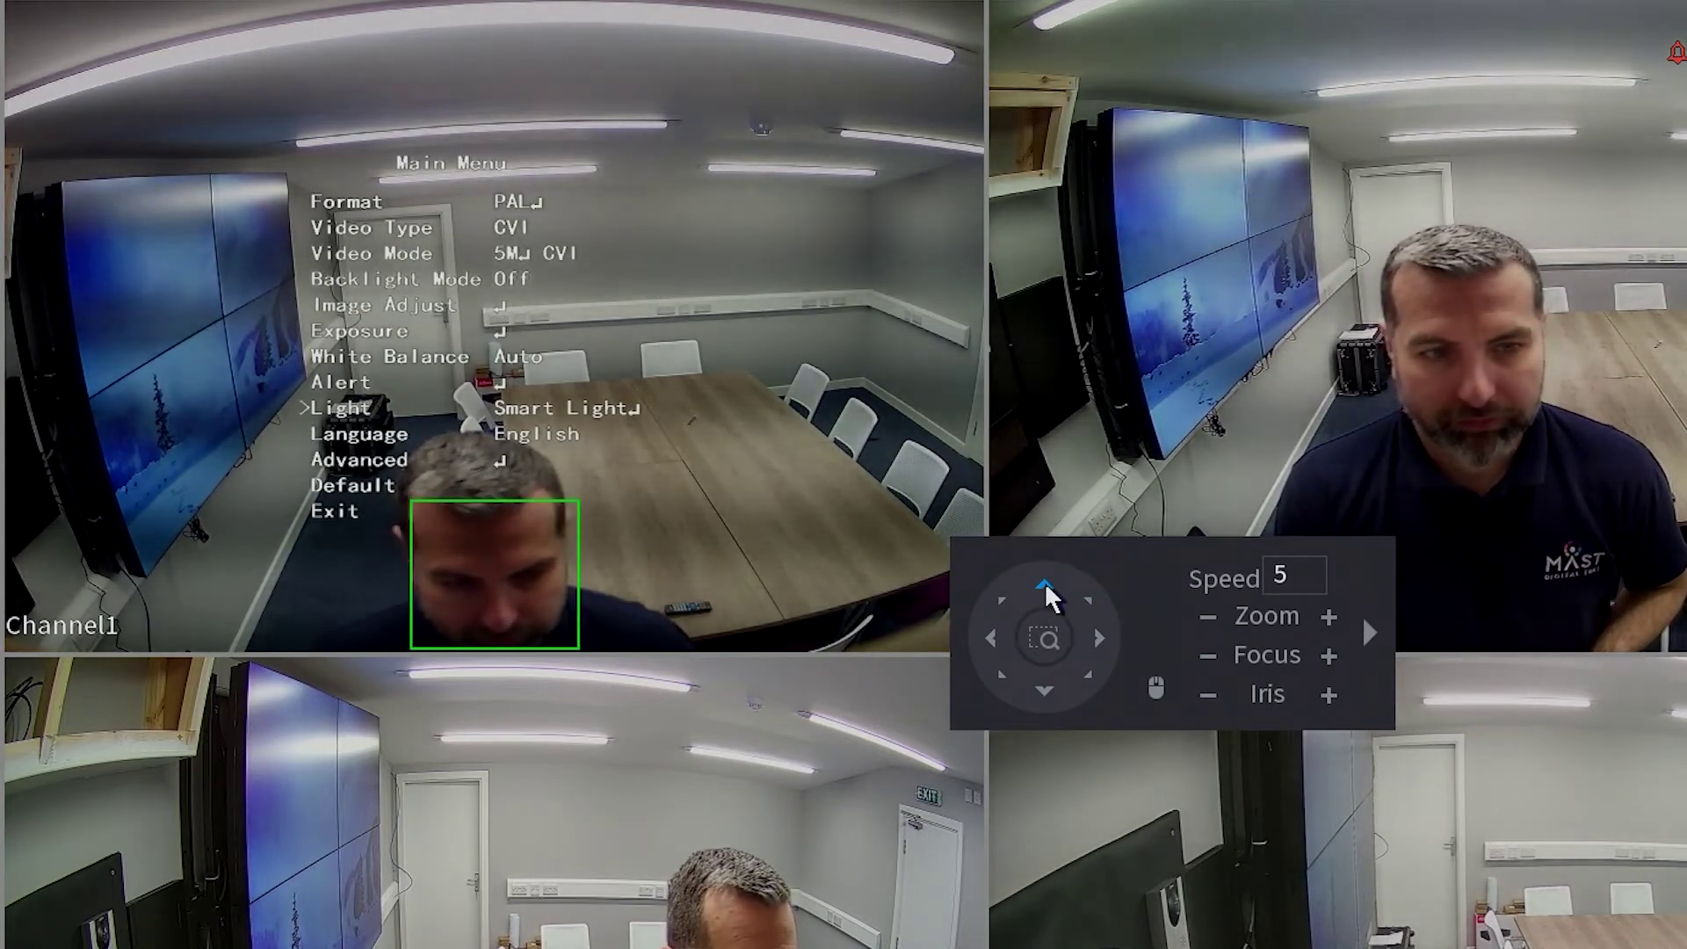
pyautogui.click(1328, 698)
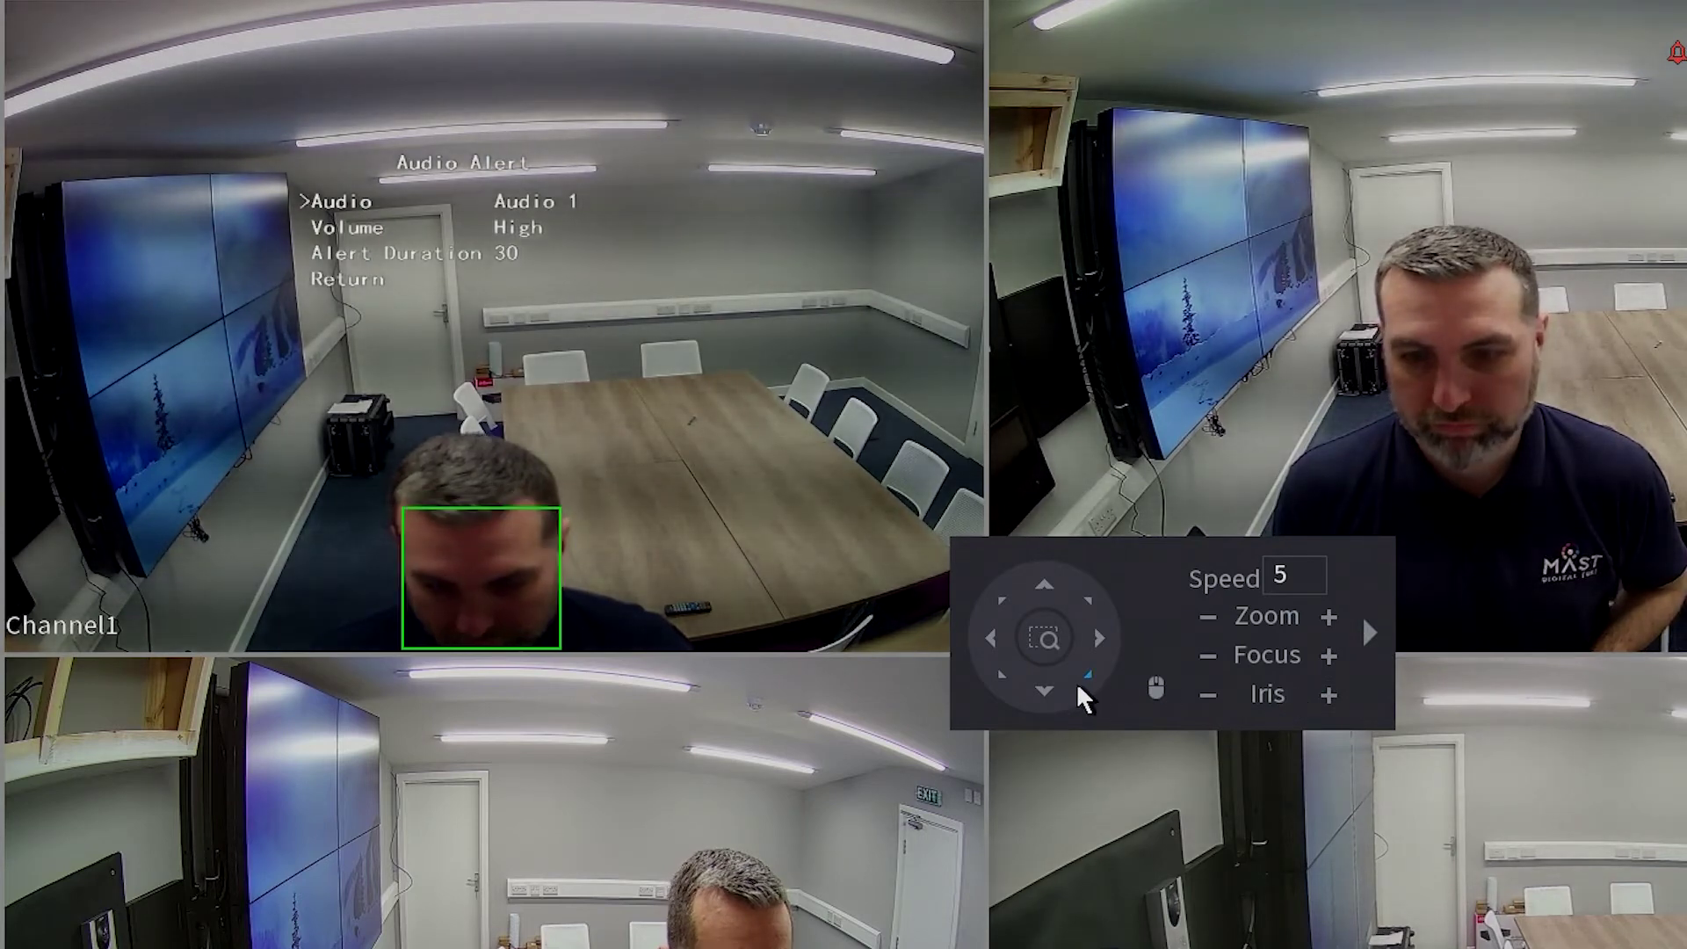
# Lower the Audio Alert duration from 30 to 5 and return to the Alert menu.
pyautogui.click(1044, 692)
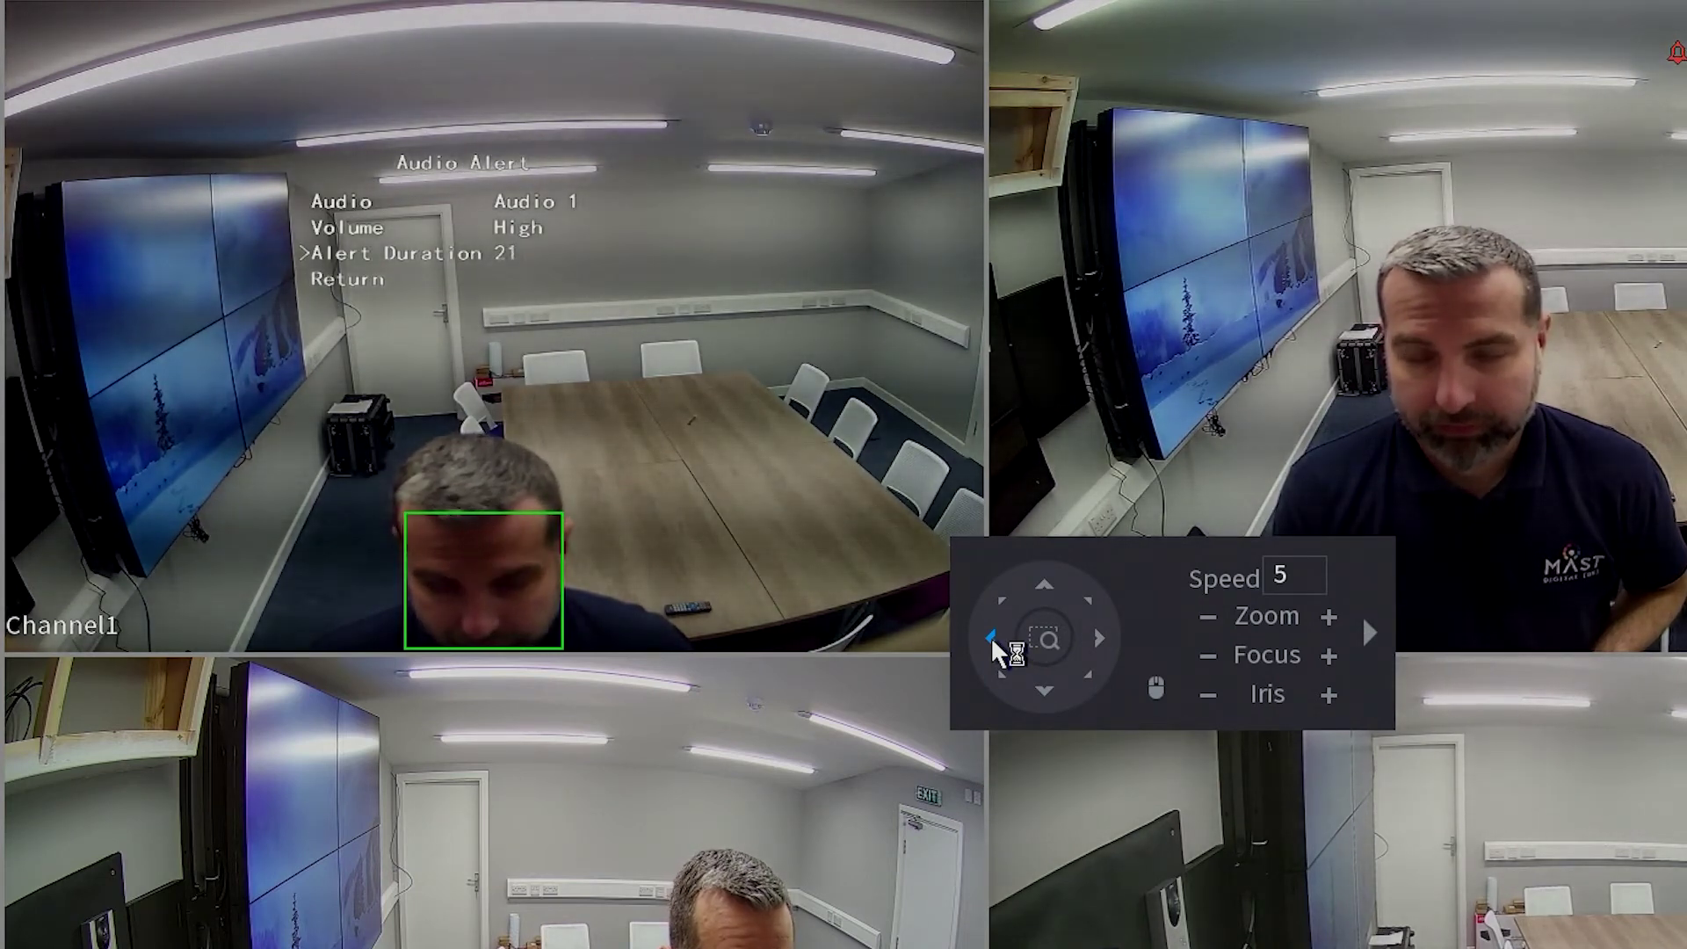
pyautogui.click(991, 636)
pyautogui.click(991, 636)
pyautogui.click(991, 636)
pyautogui.click(991, 636)
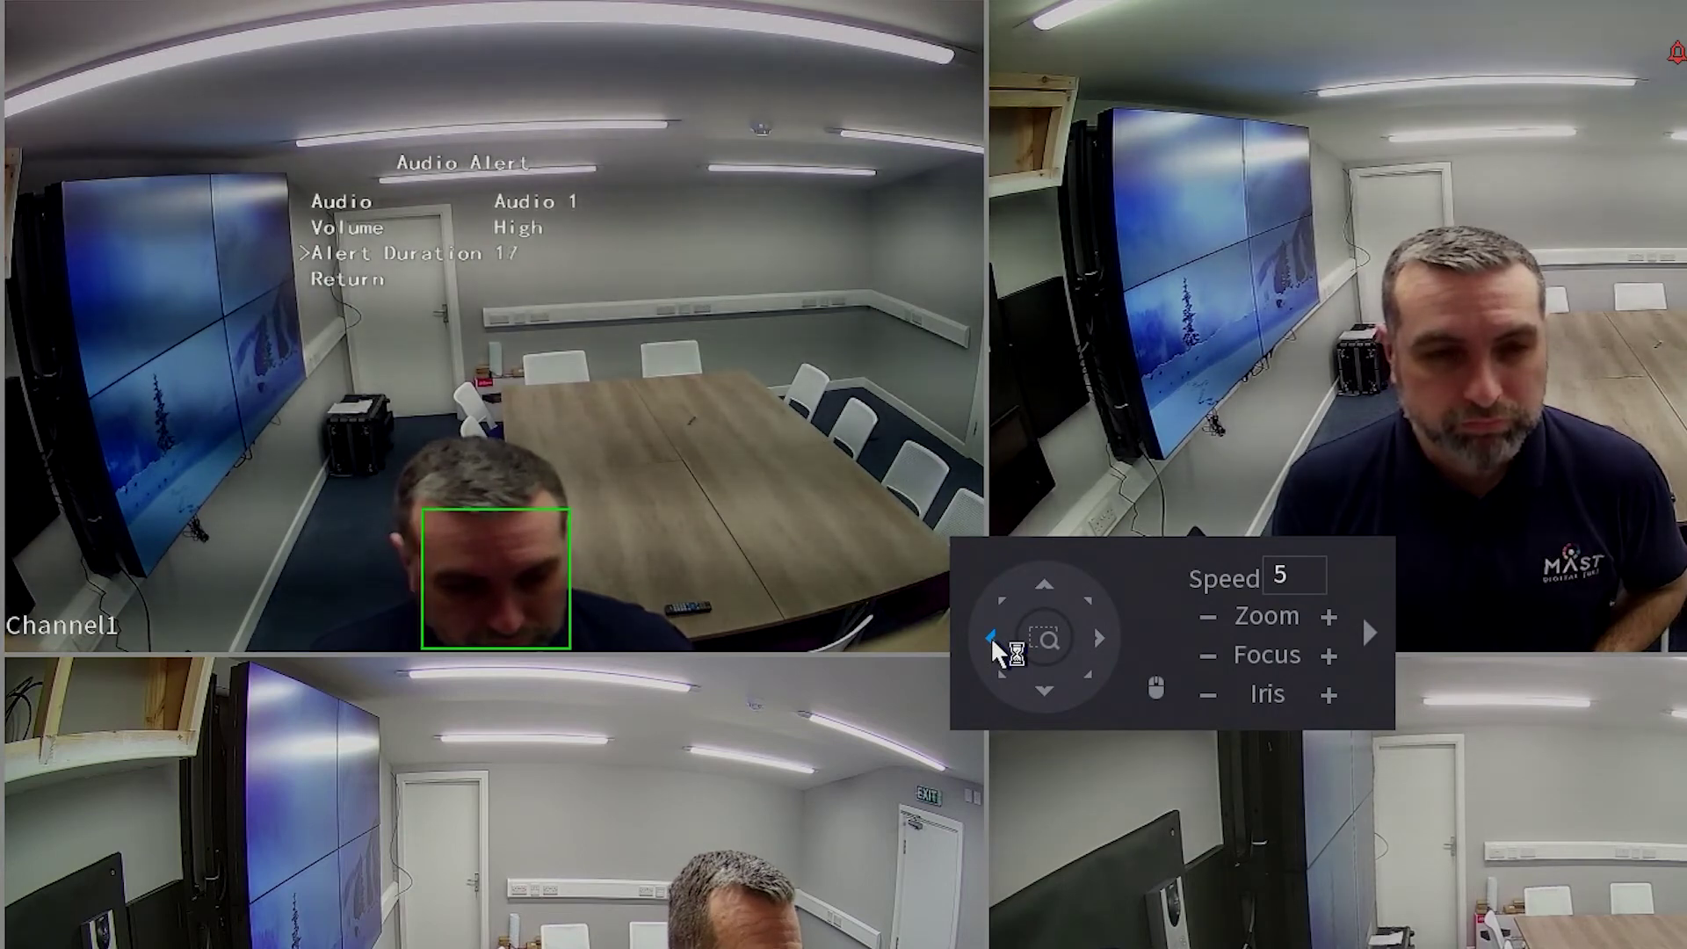
pyautogui.click(990, 636)
pyautogui.click(991, 635)
pyautogui.click(991, 636)
pyautogui.click(991, 636)
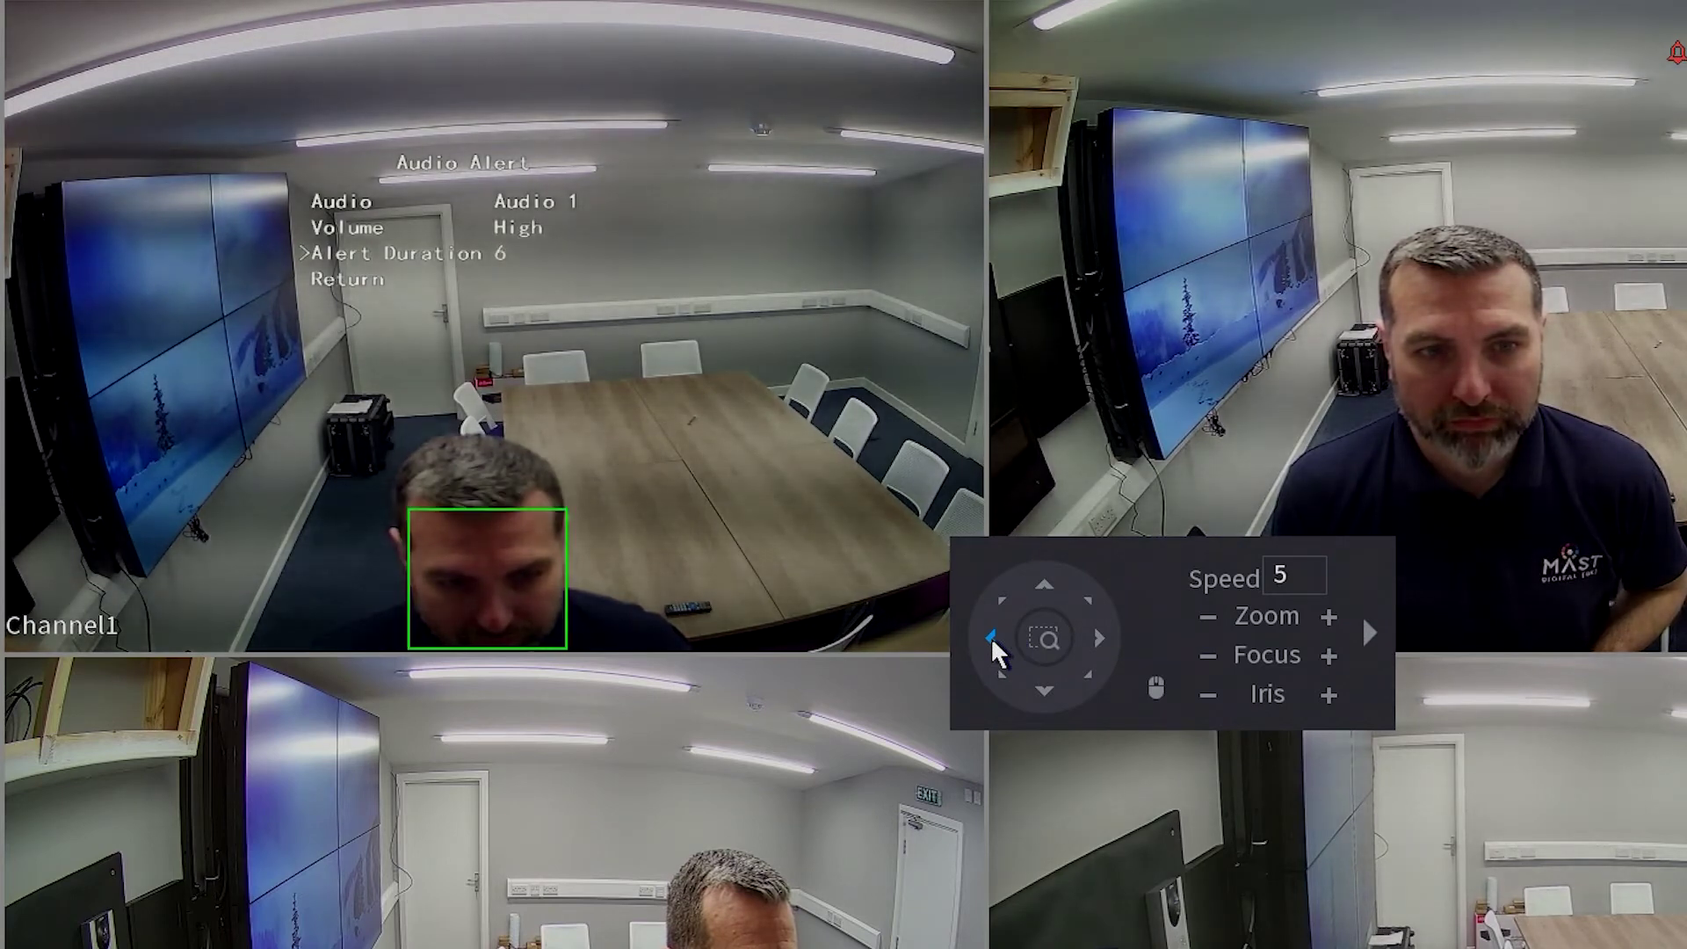
pyautogui.click(1043, 692)
pyautogui.click(1328, 696)
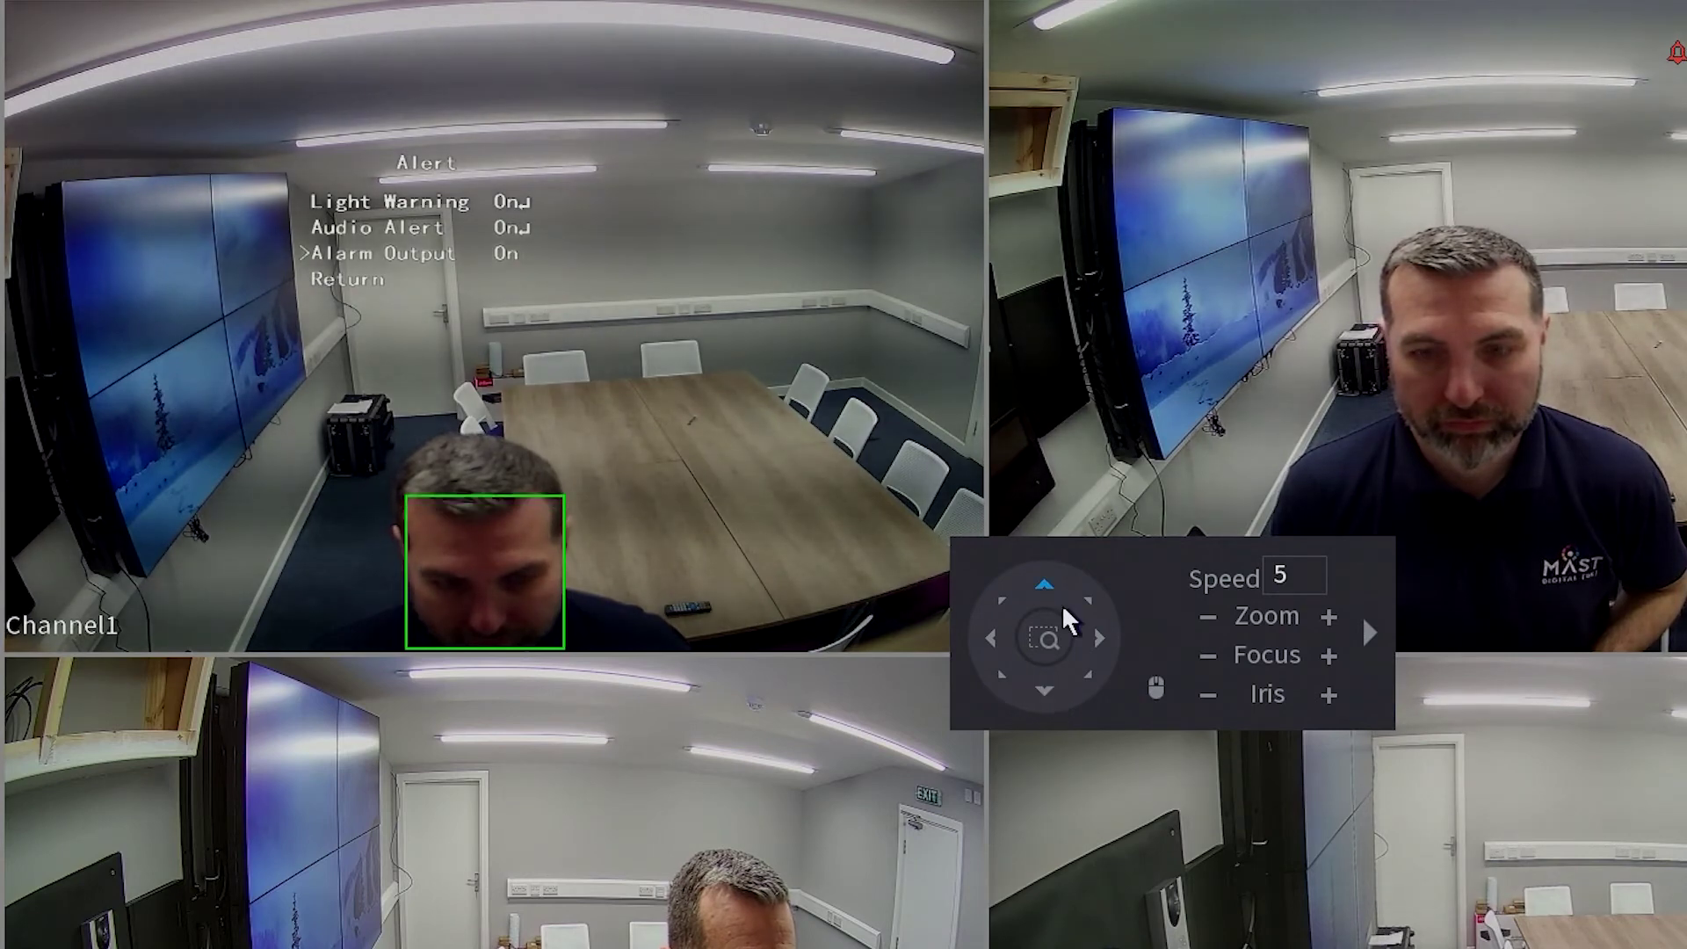
# Enter Light Warning and lower its alert duration from 25 to 18.
pyautogui.click(1043, 584)
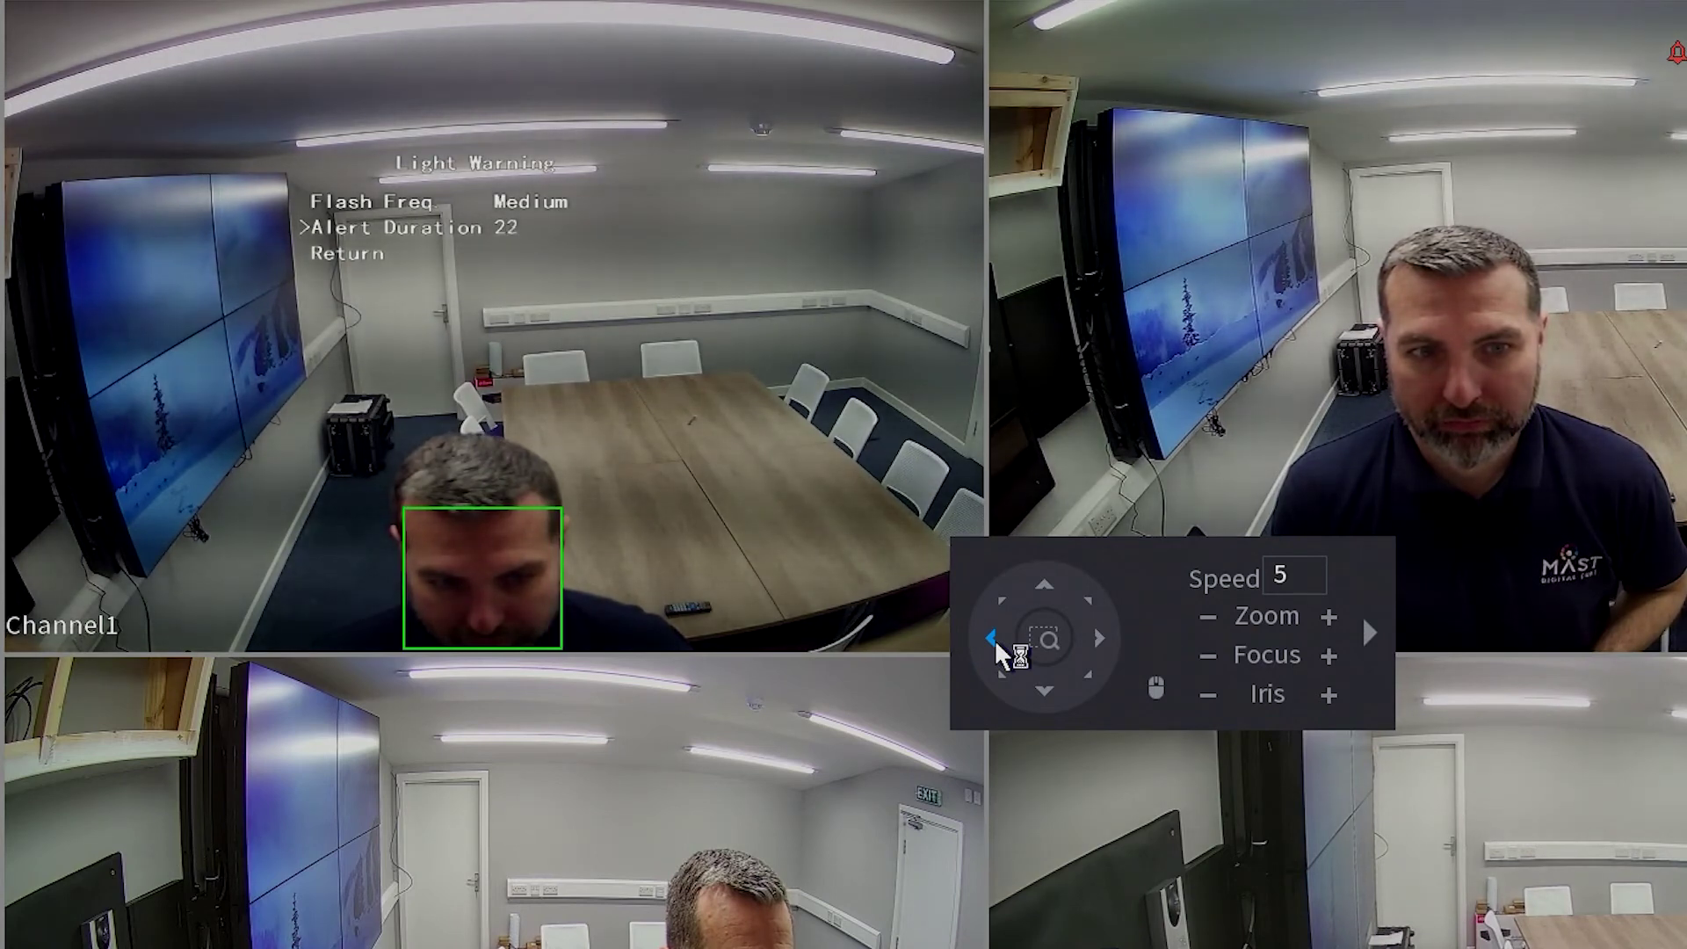
pyautogui.click(994, 640)
pyautogui.click(995, 639)
pyautogui.click(994, 640)
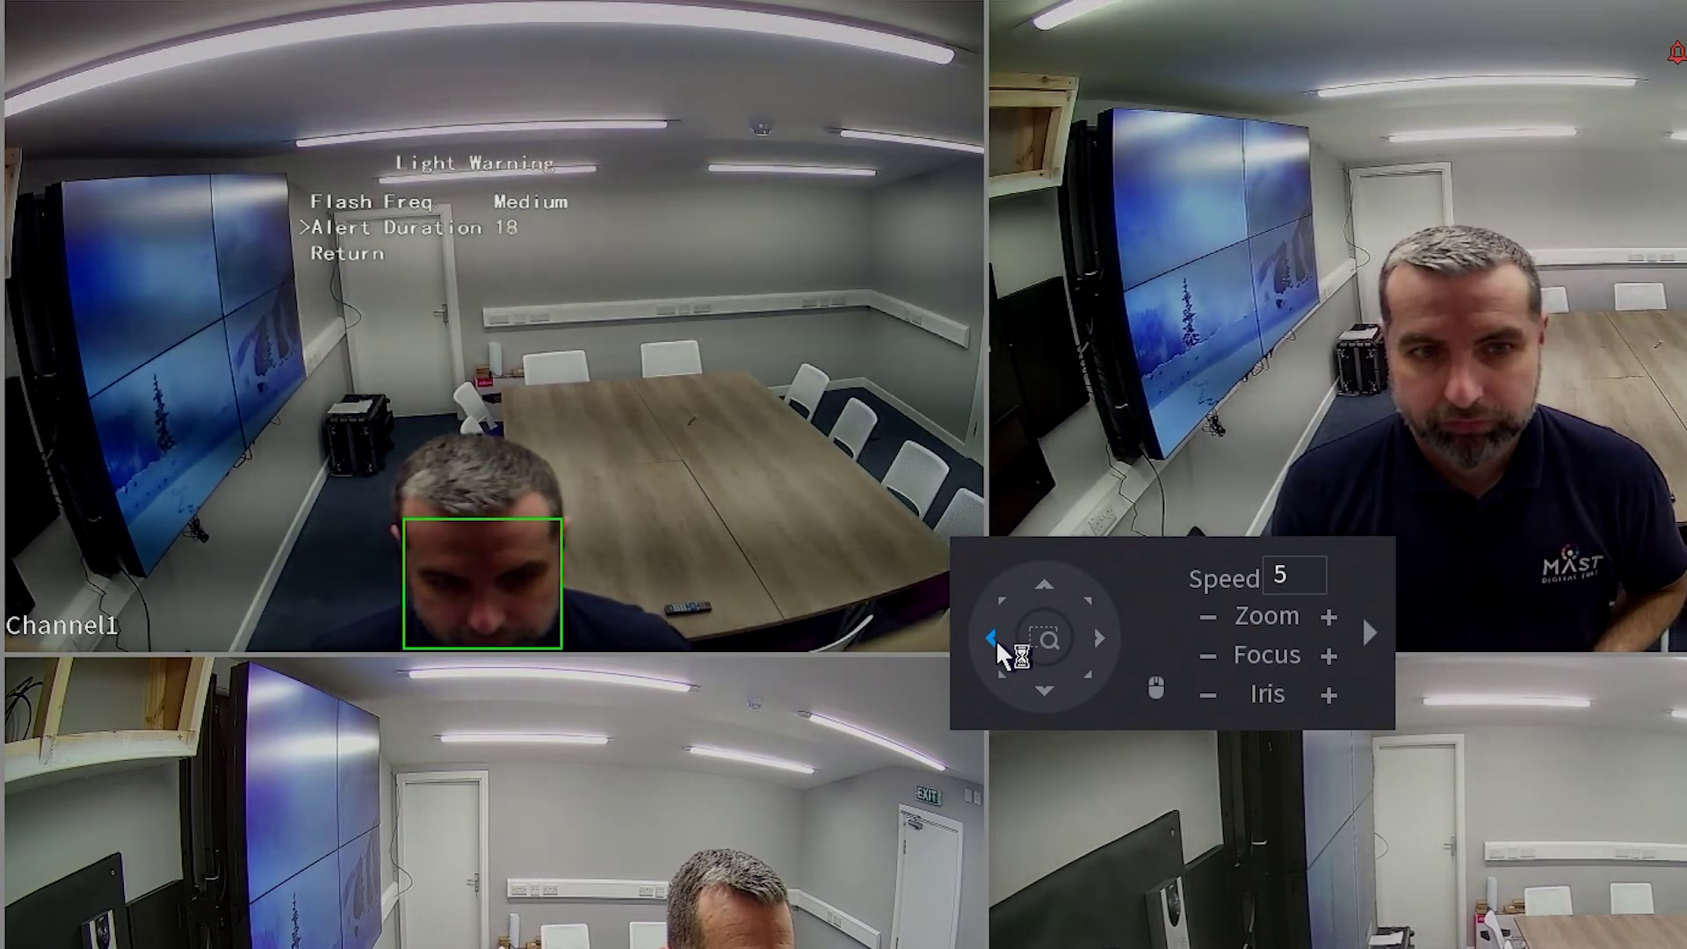
pyautogui.click(994, 640)
pyautogui.click(995, 639)
pyautogui.click(995, 640)
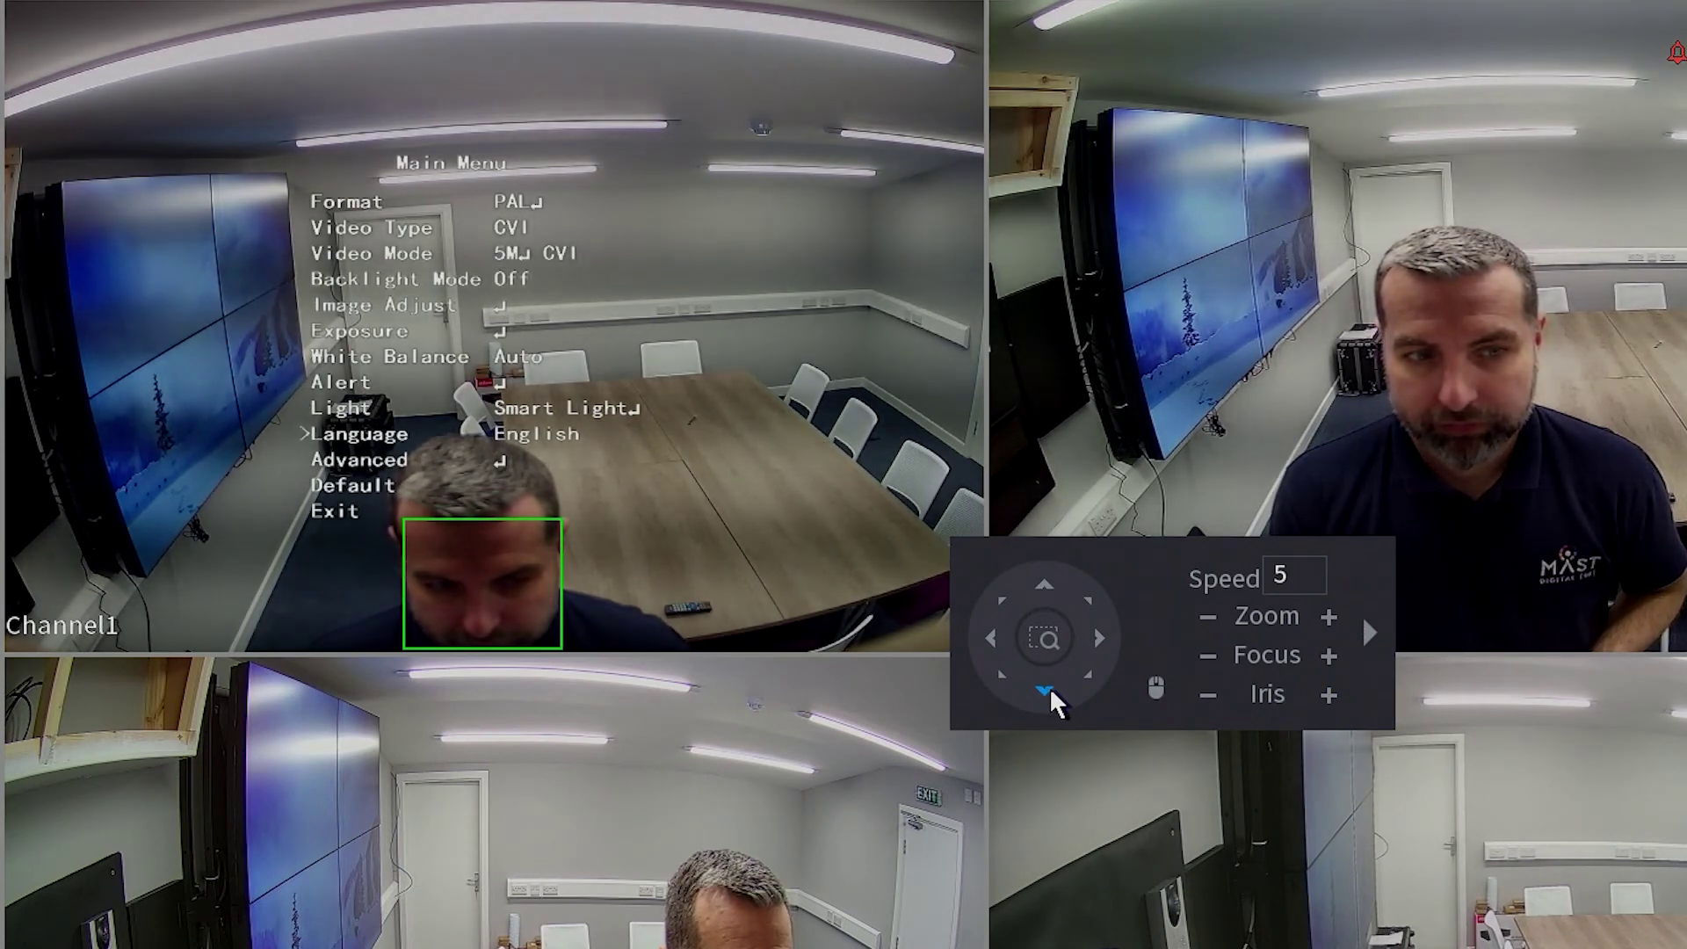
pyautogui.click(1045, 691)
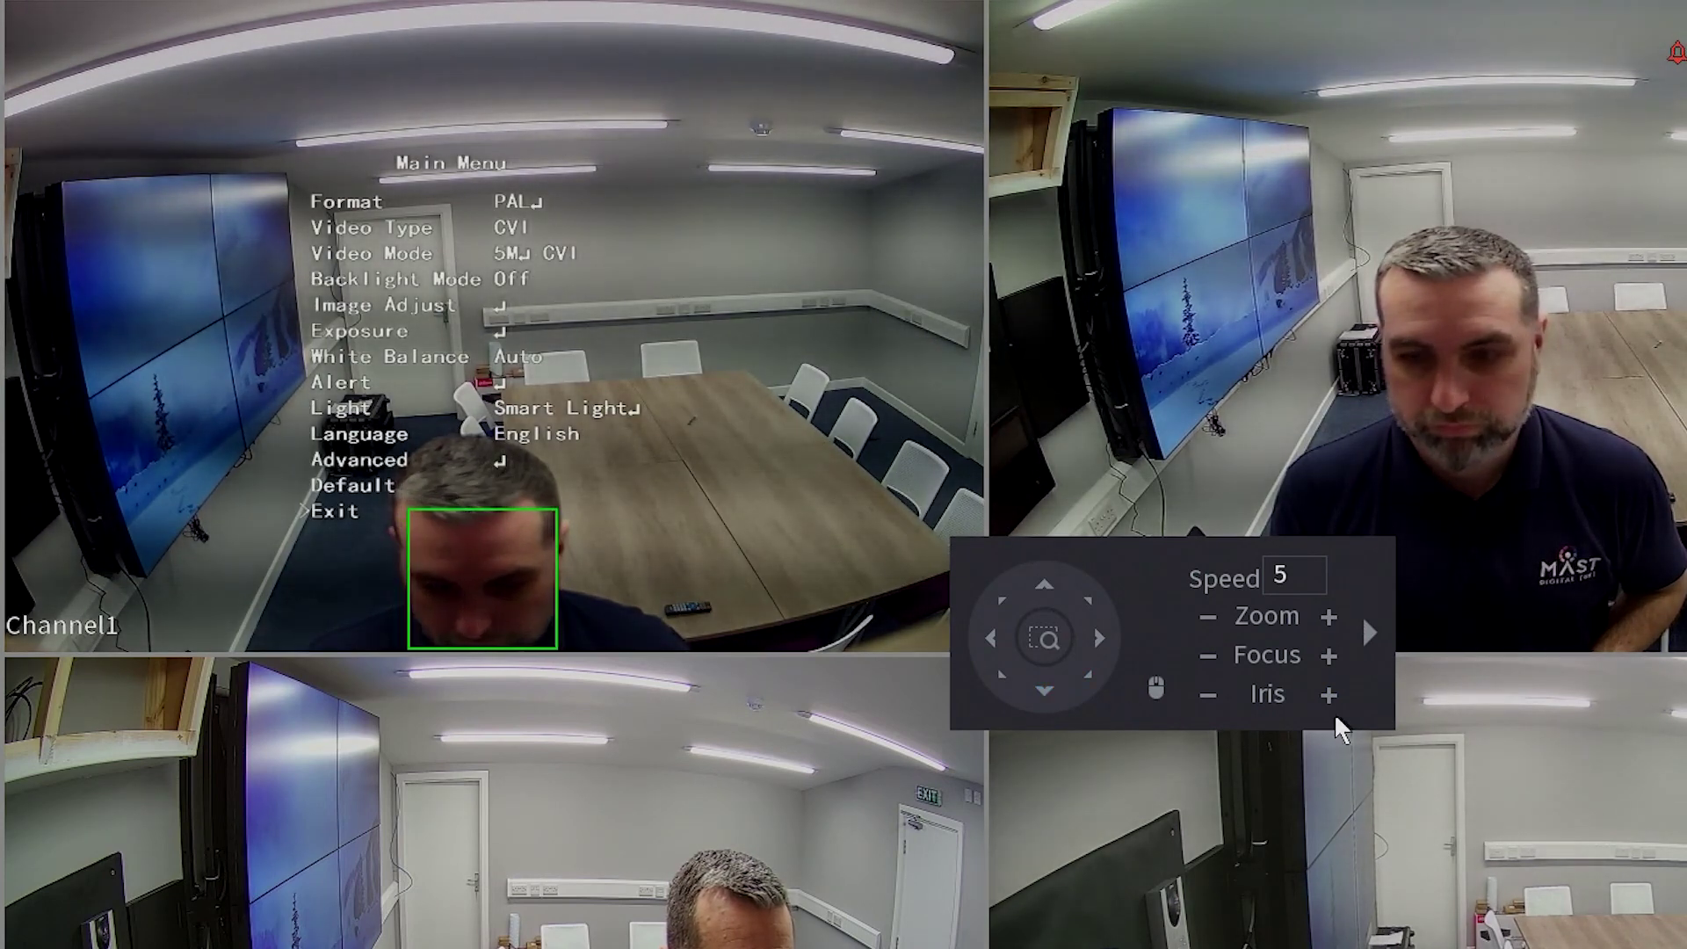